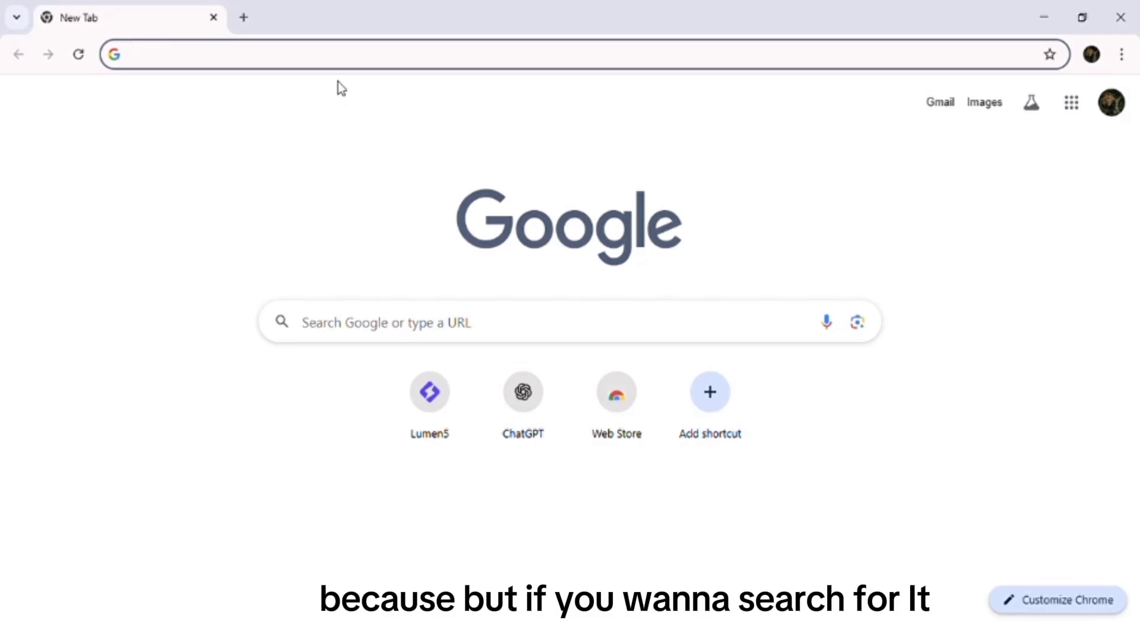
- Open Lumen5 from the new tab page shortcuts and look through the existing videos on the dashboard
click(450, 393)
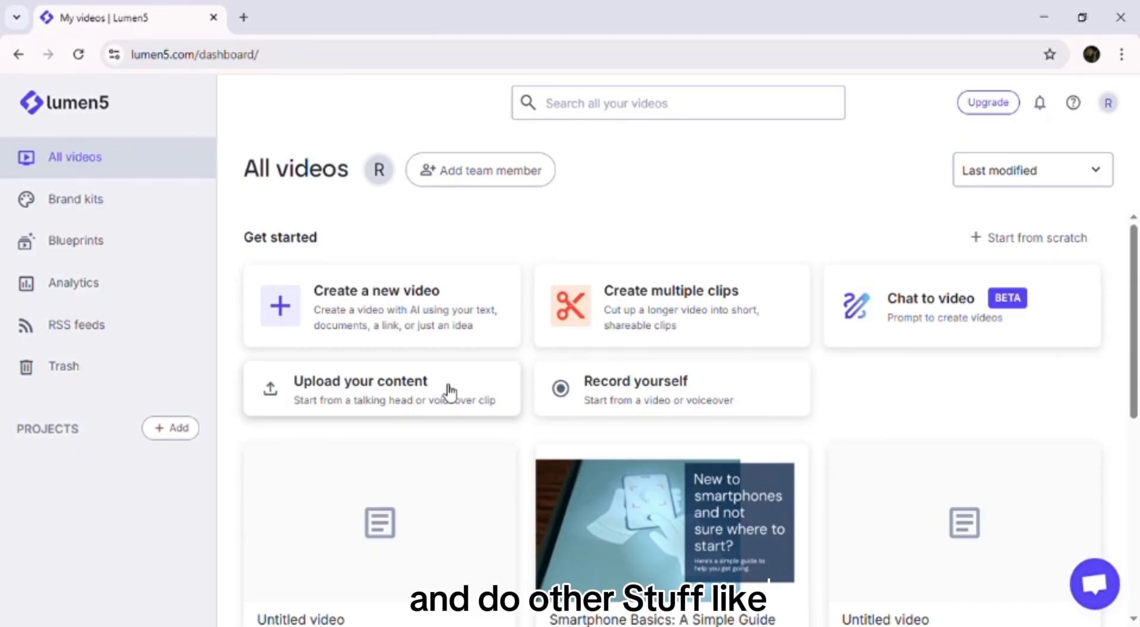
scroll(569, 454, down, 5)
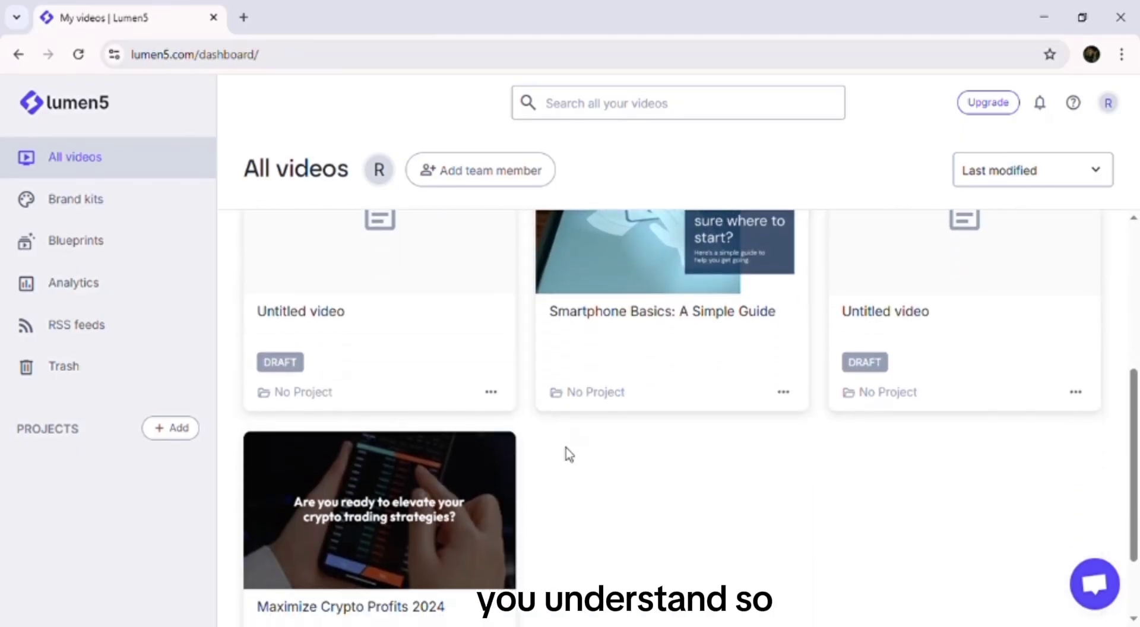
scroll(569, 454, up, 3)
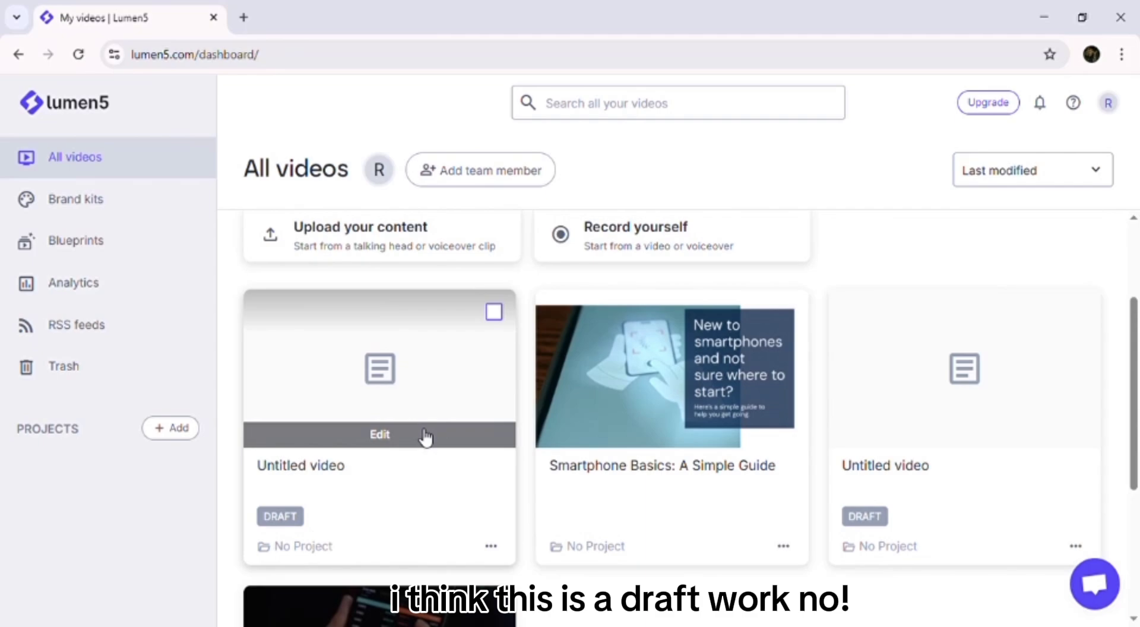
scroll(675, 421, up, 3)
scroll(674, 426, down, 6)
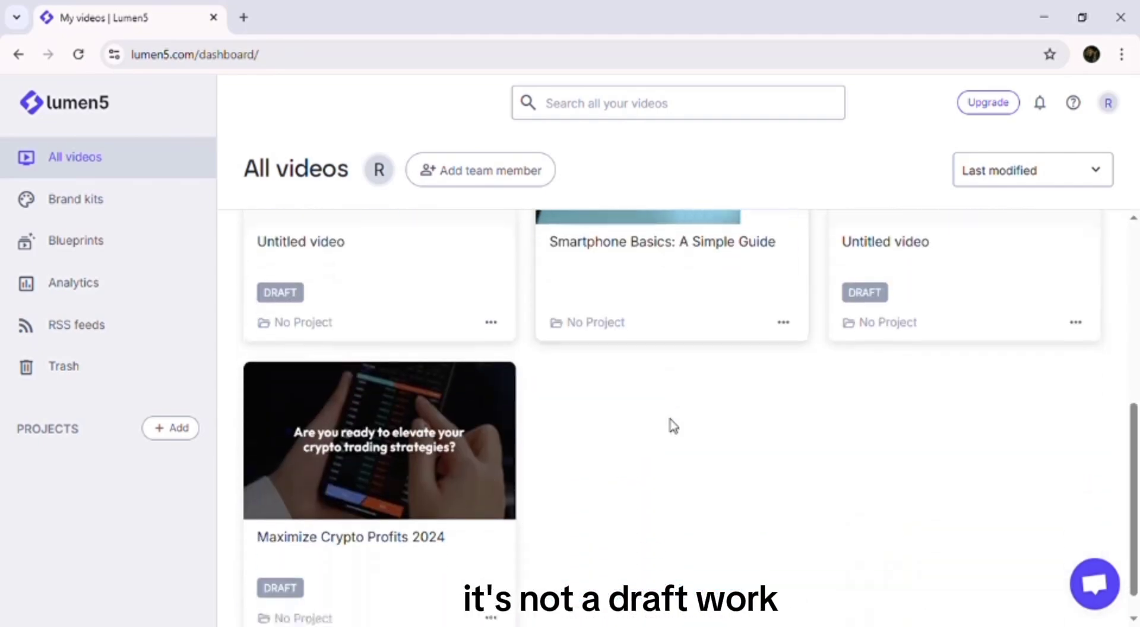
scroll(674, 426, up, 3)
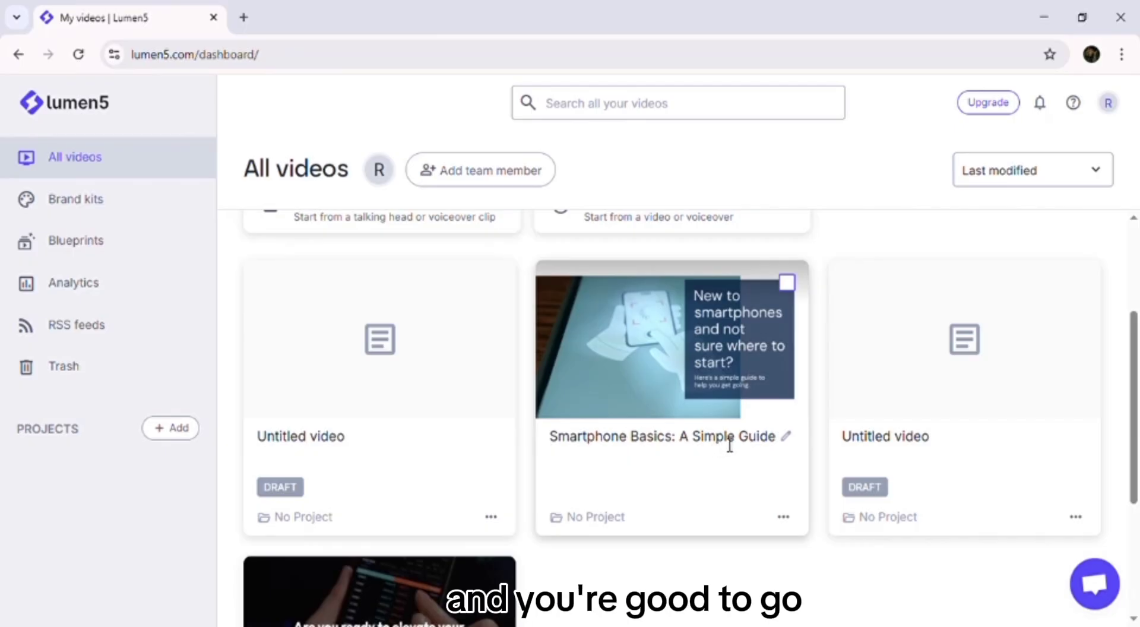
- Rename the "Smartphone Basics: A Simple Guide" video to "KIA KA"
click(790, 440)
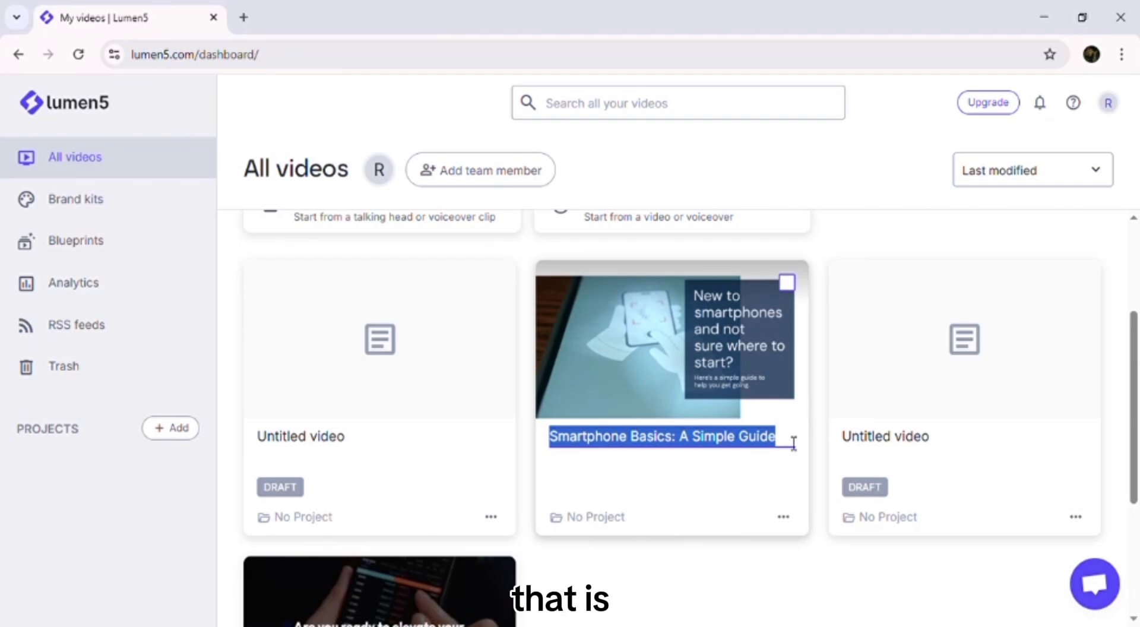
key(BackSpace)
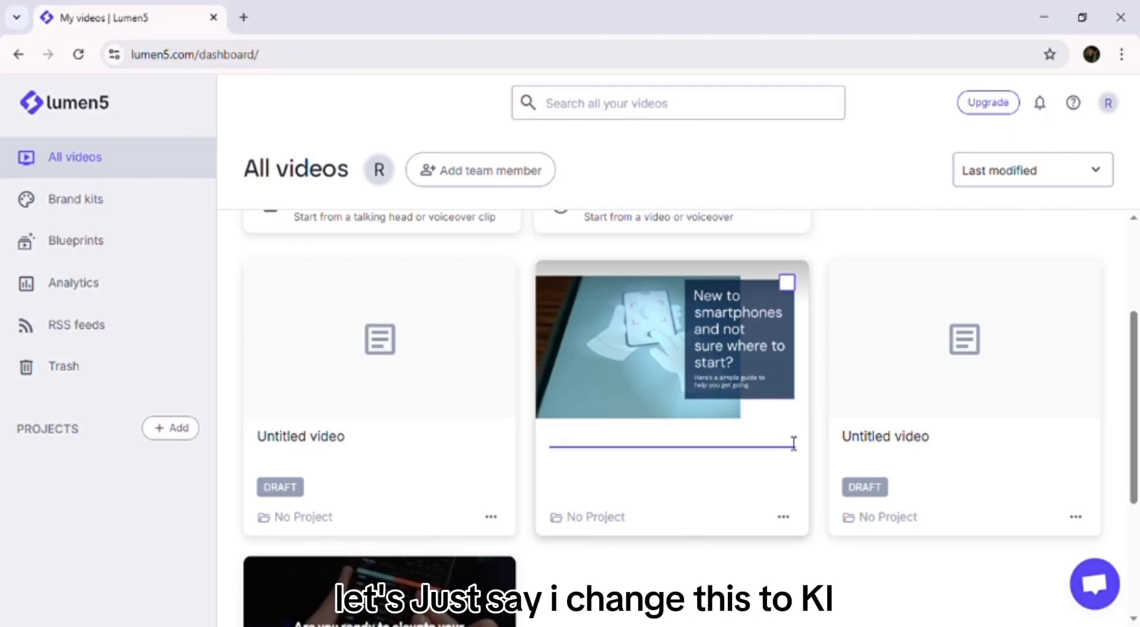
text(KIA)
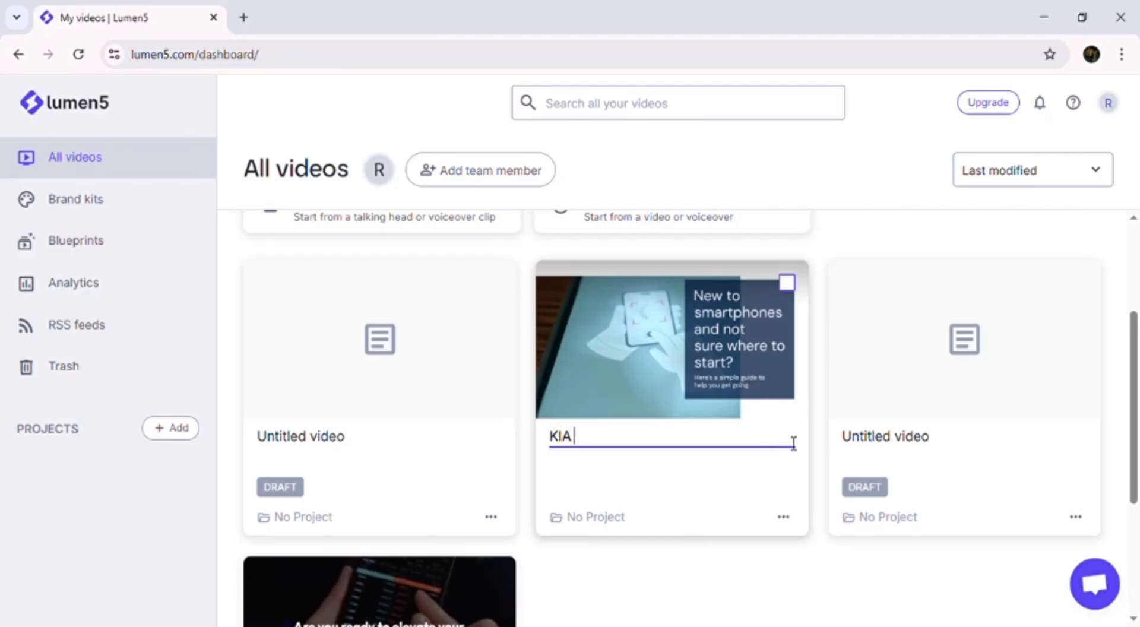
text( KA)
click(766, 559)
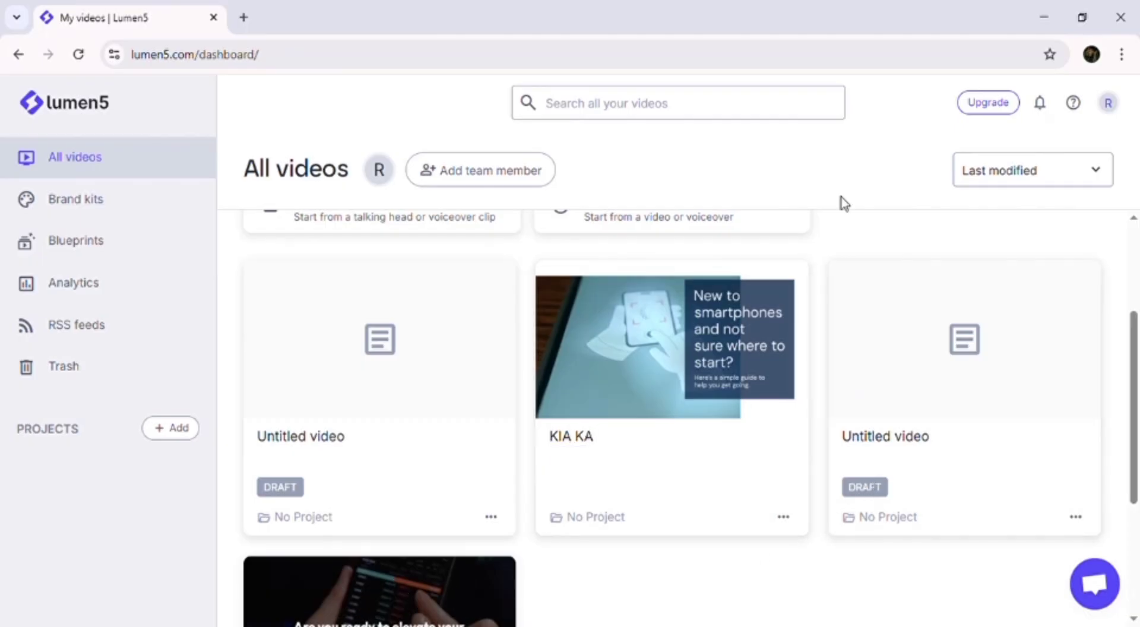
- Create a new video with AI, skip the template choice and start it as an AI Voiceover video
scroll(843, 410, up, 3)
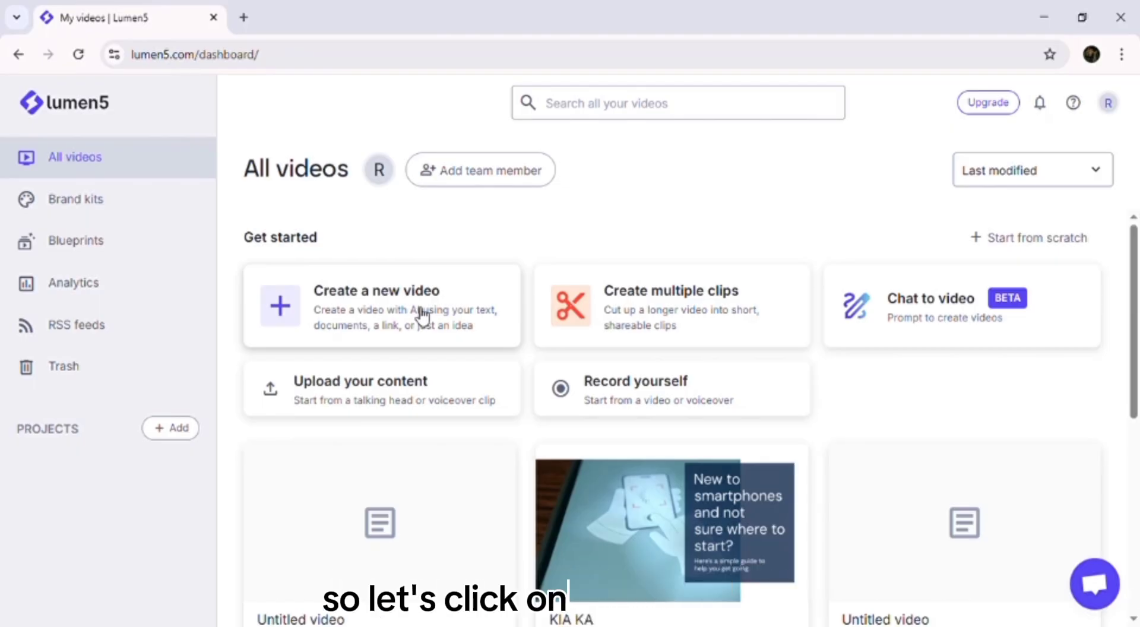
click(423, 316)
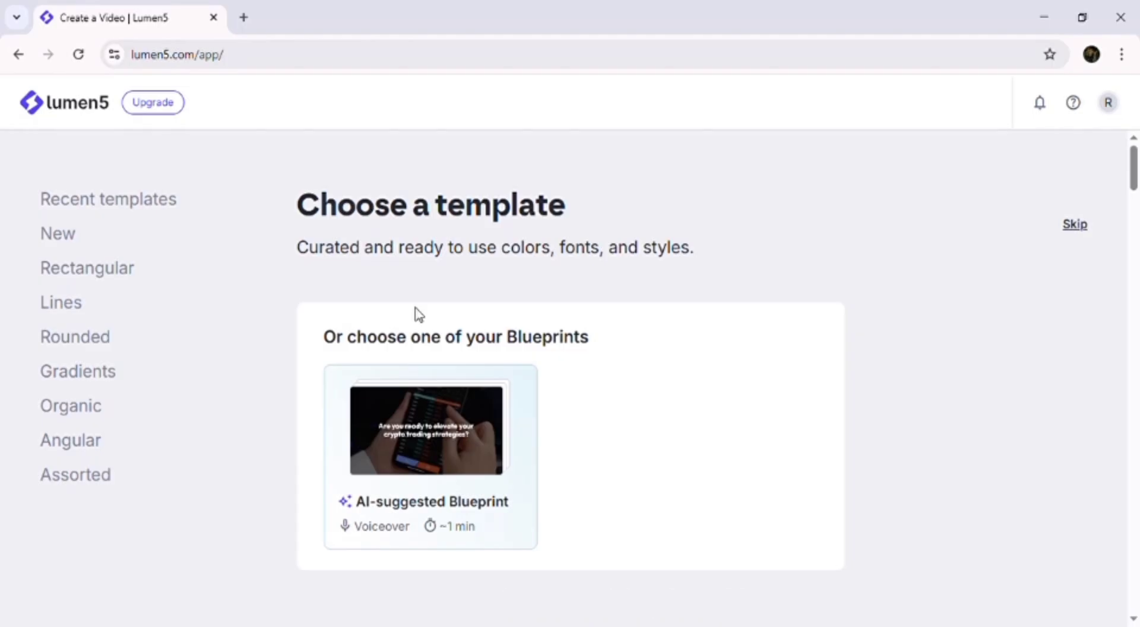
scroll(588, 374, down, 20)
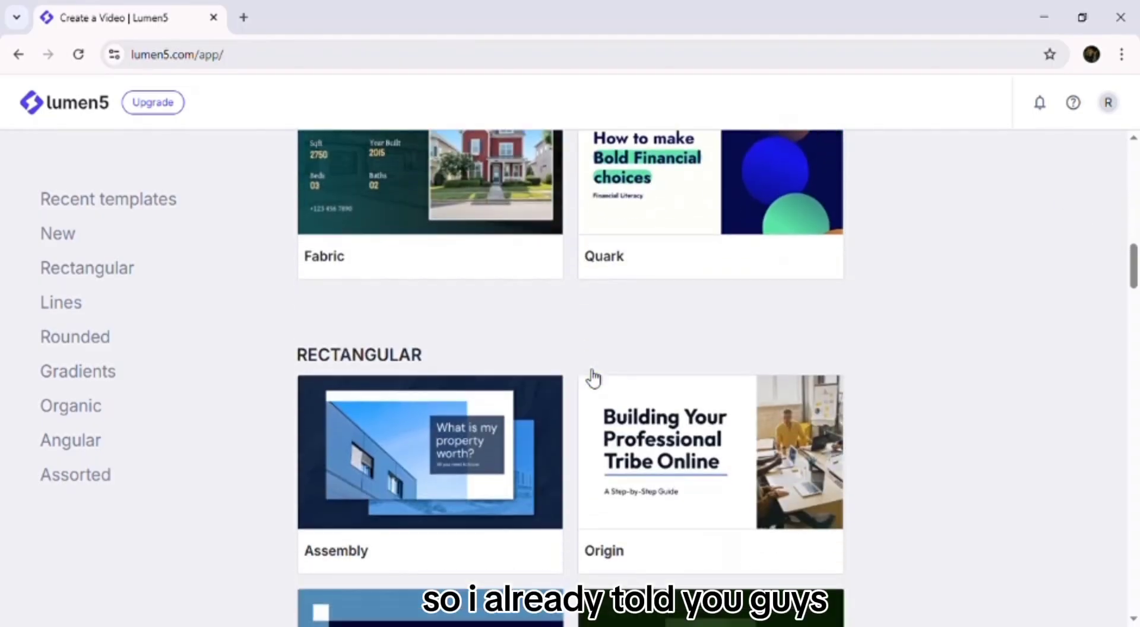
scroll(593, 378, down, 20)
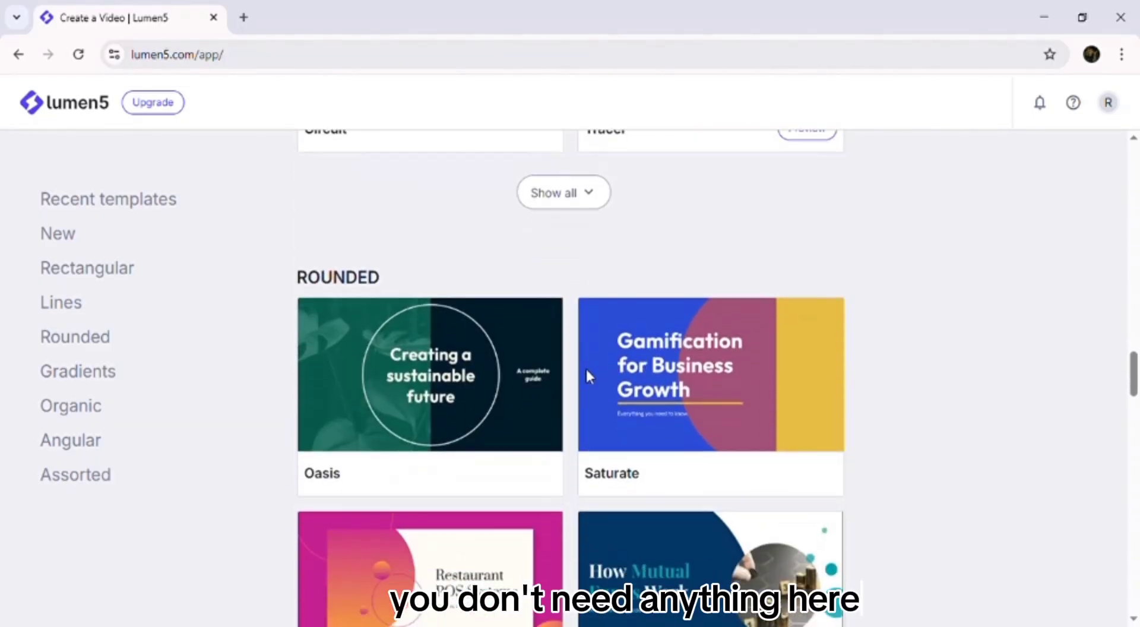
scroll(591, 377, up, 20)
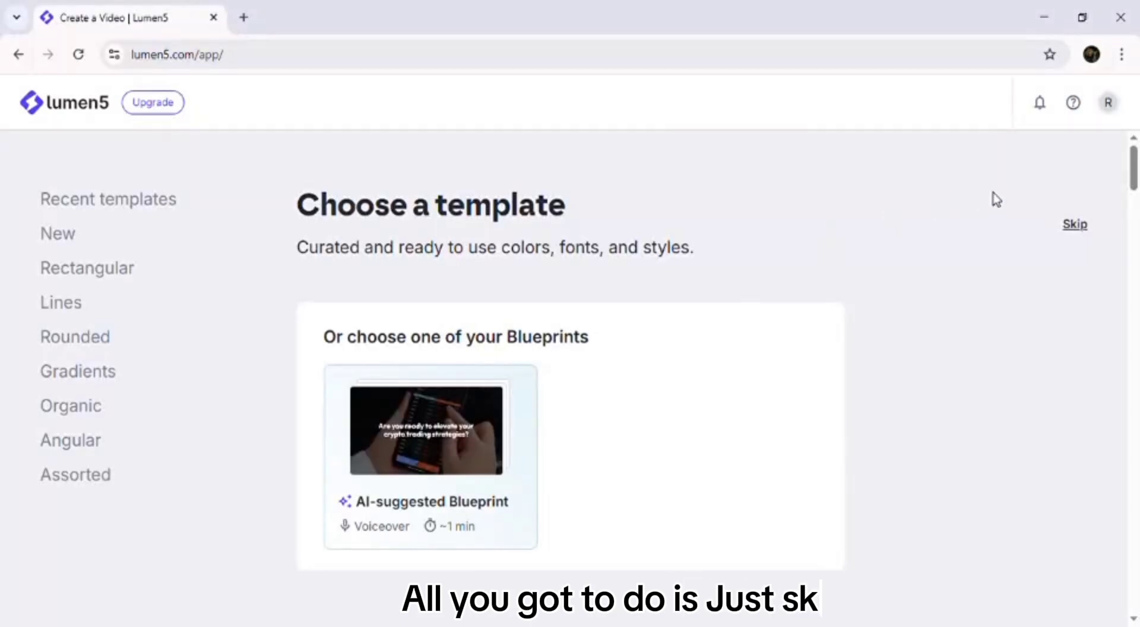
click(1077, 230)
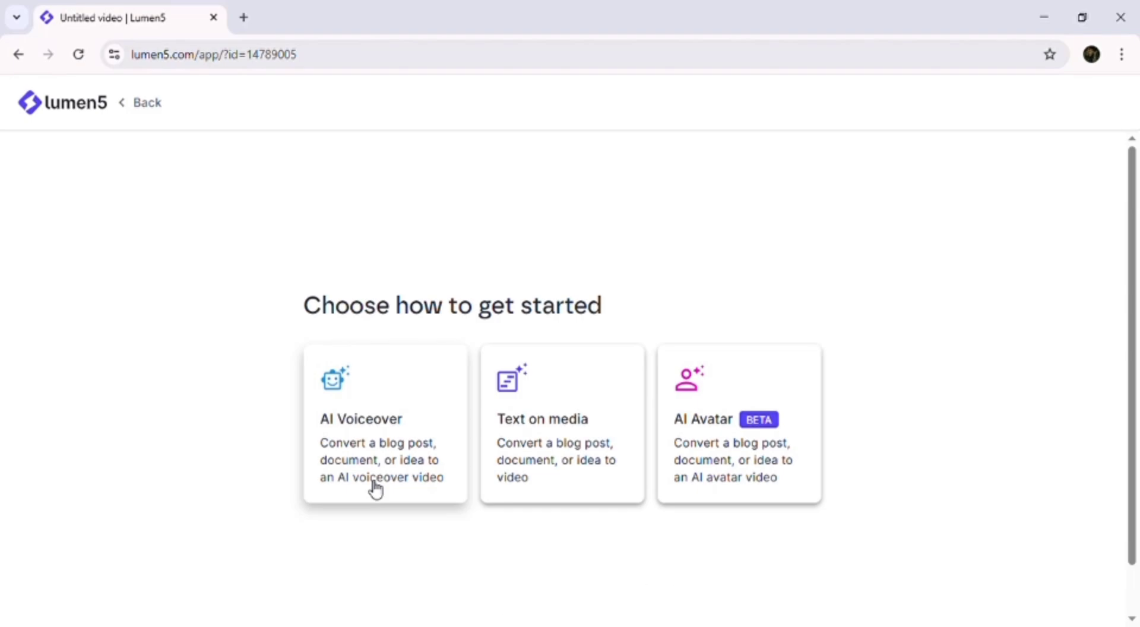
click(379, 425)
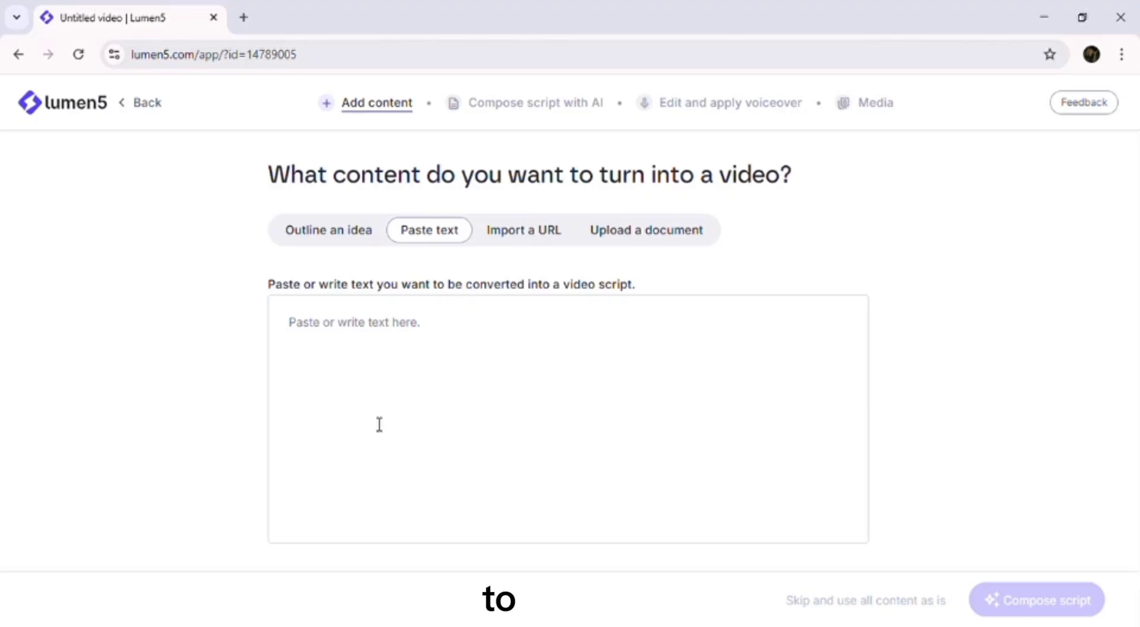
- Open ChatGPT in a new tab and bring up the existing "Phone usage video prompt" chat
click(245, 21)
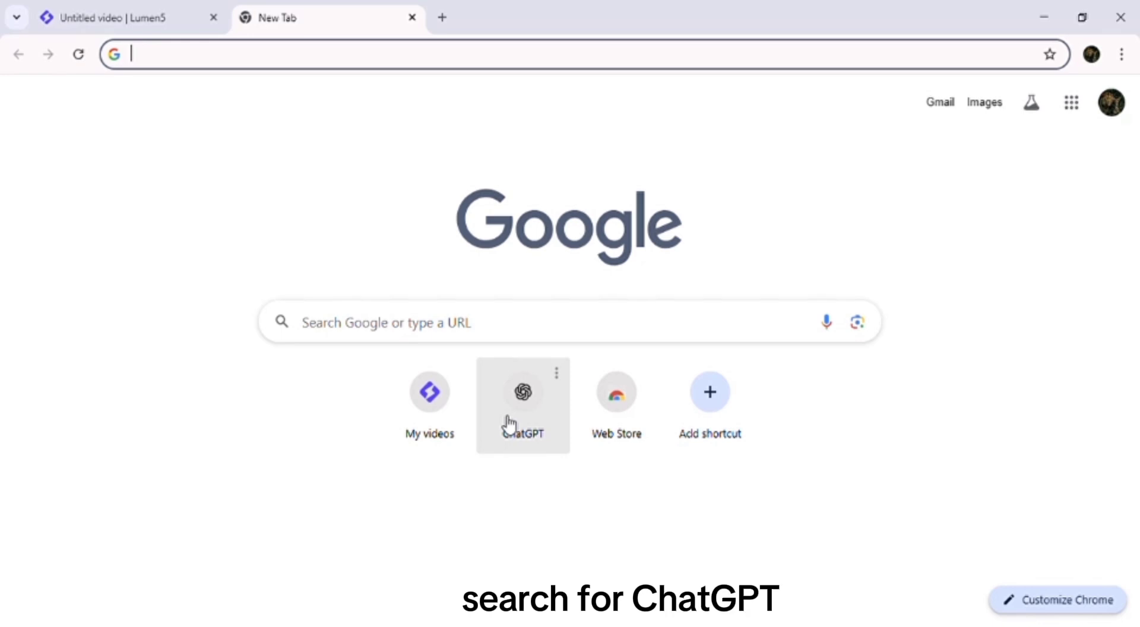
click(510, 424)
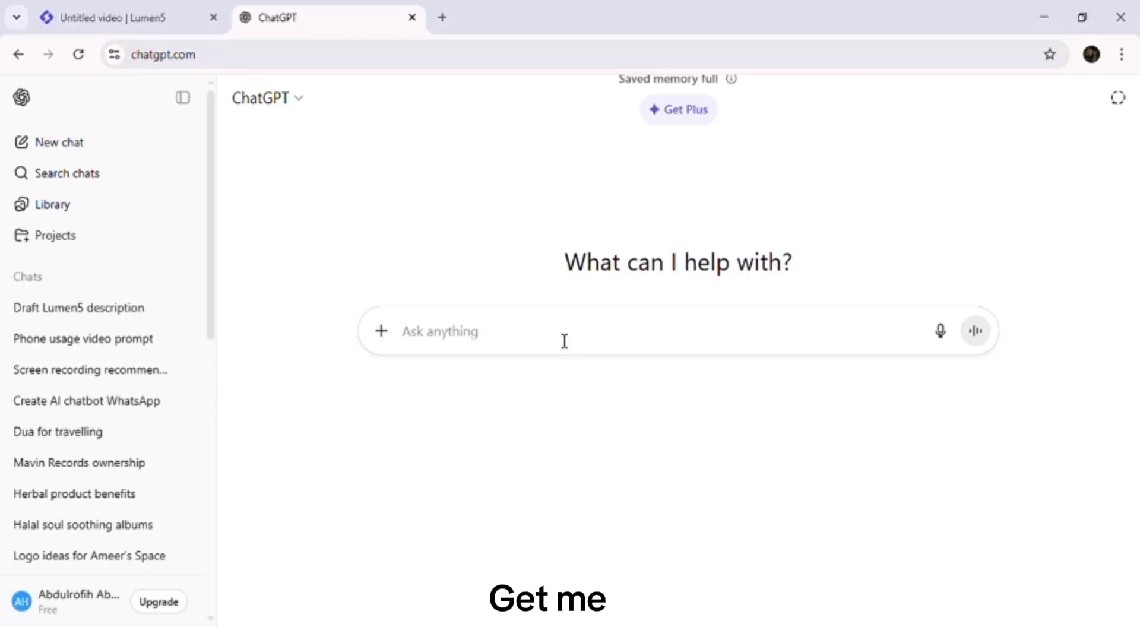
text(g)
key(BackSpace)
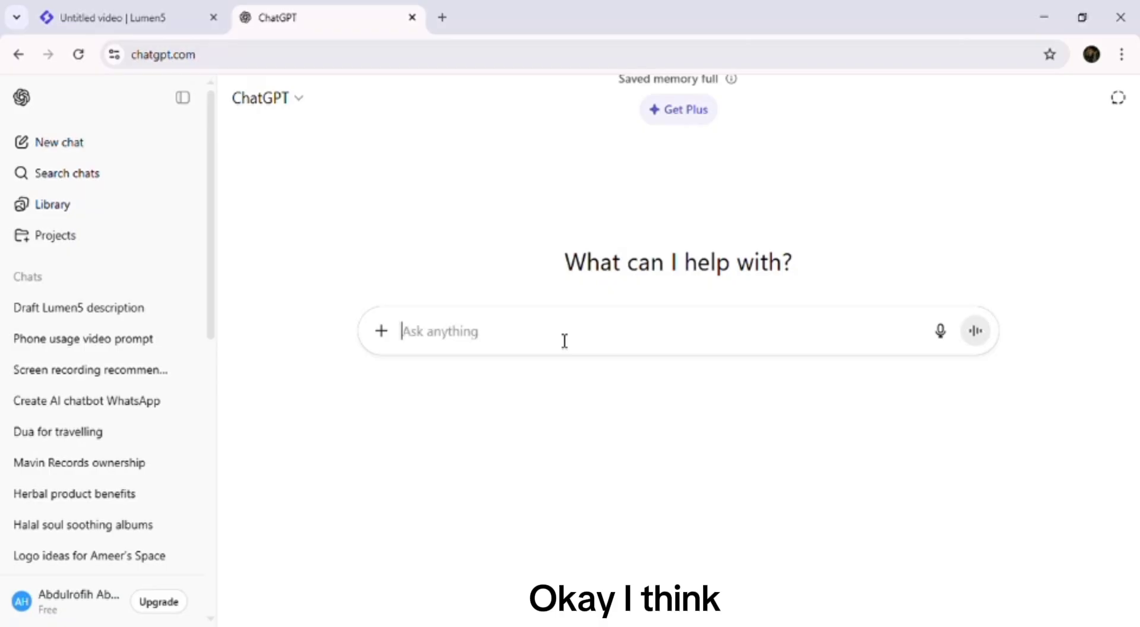
click(94, 352)
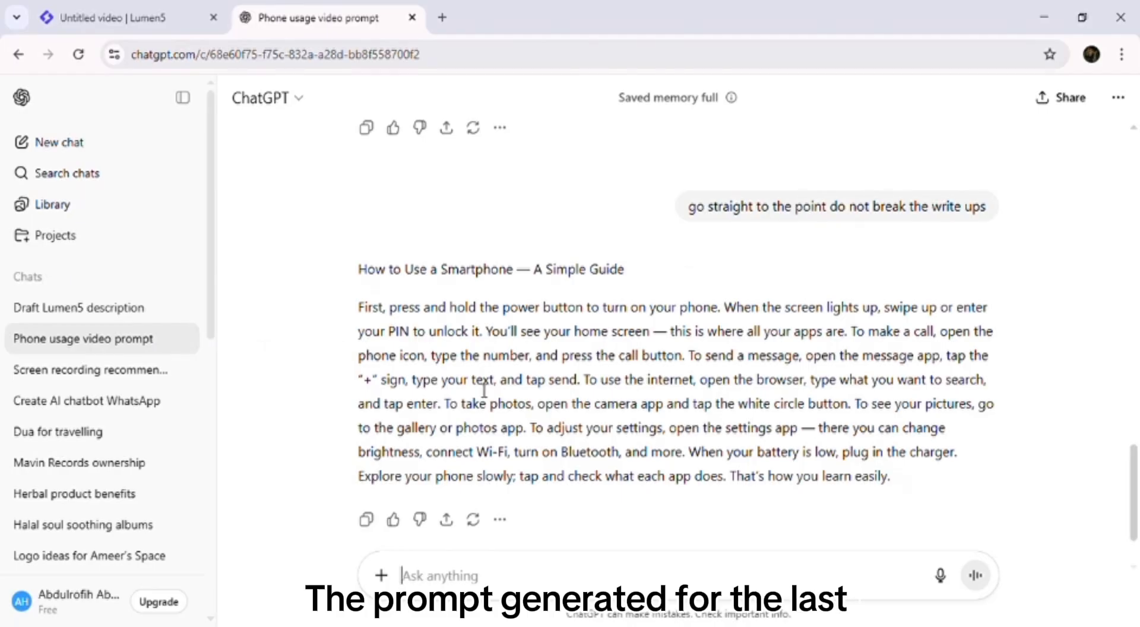
scroll(590, 407, down, 2)
scroll(588, 397, up, 3)
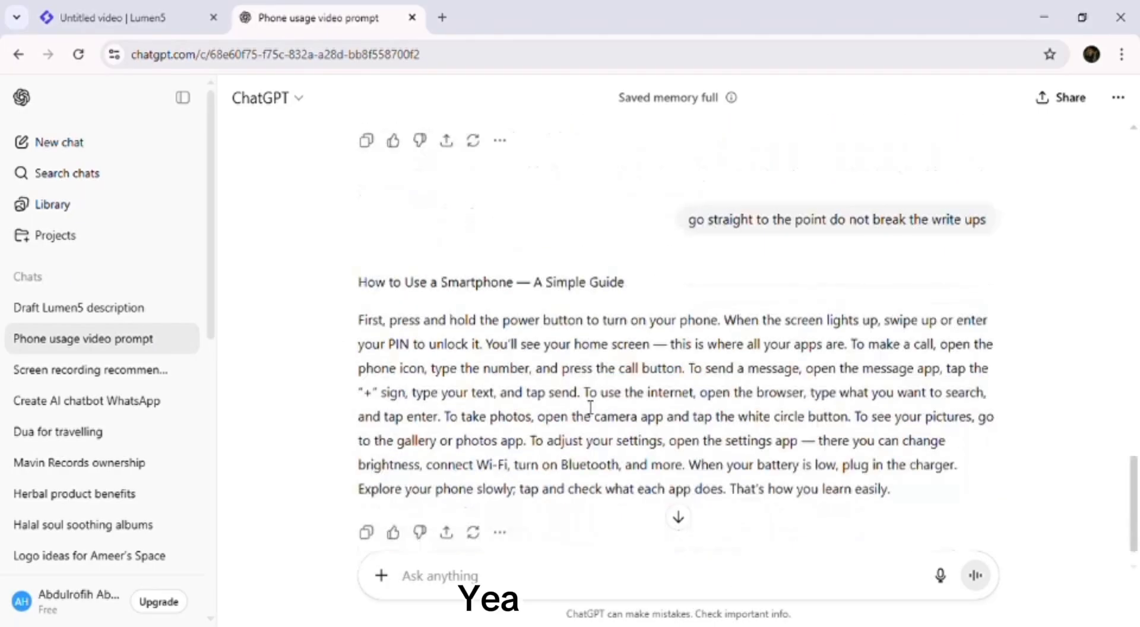
scroll(585, 404, down, 3)
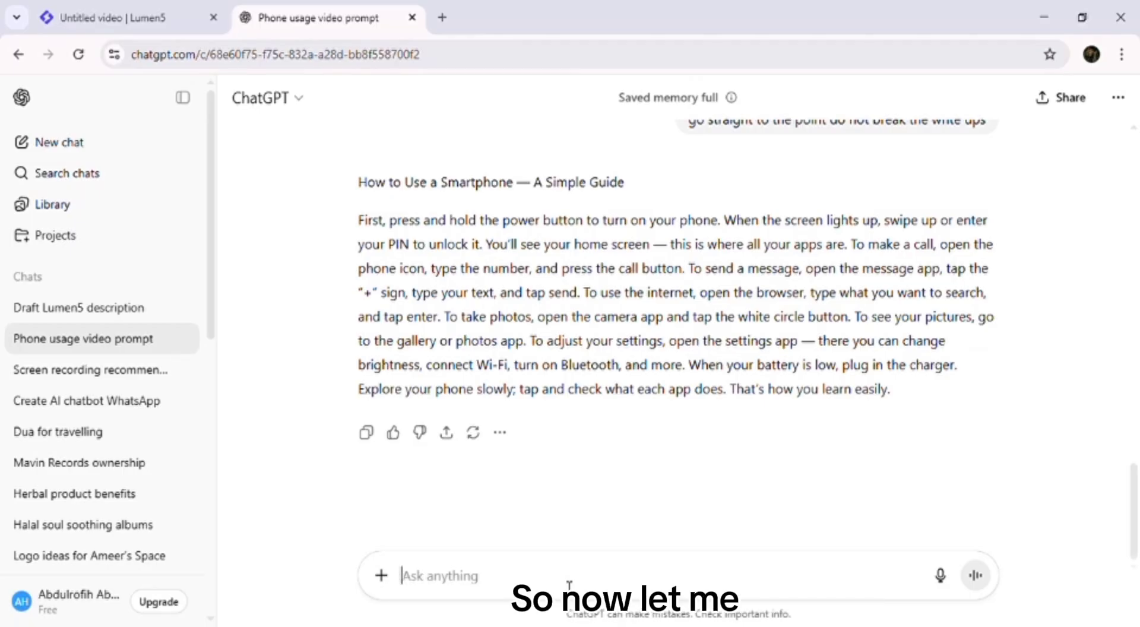
- Send ChatGPT the request "get me a prompt of a video of someone explaining how to farm"
text(get me)
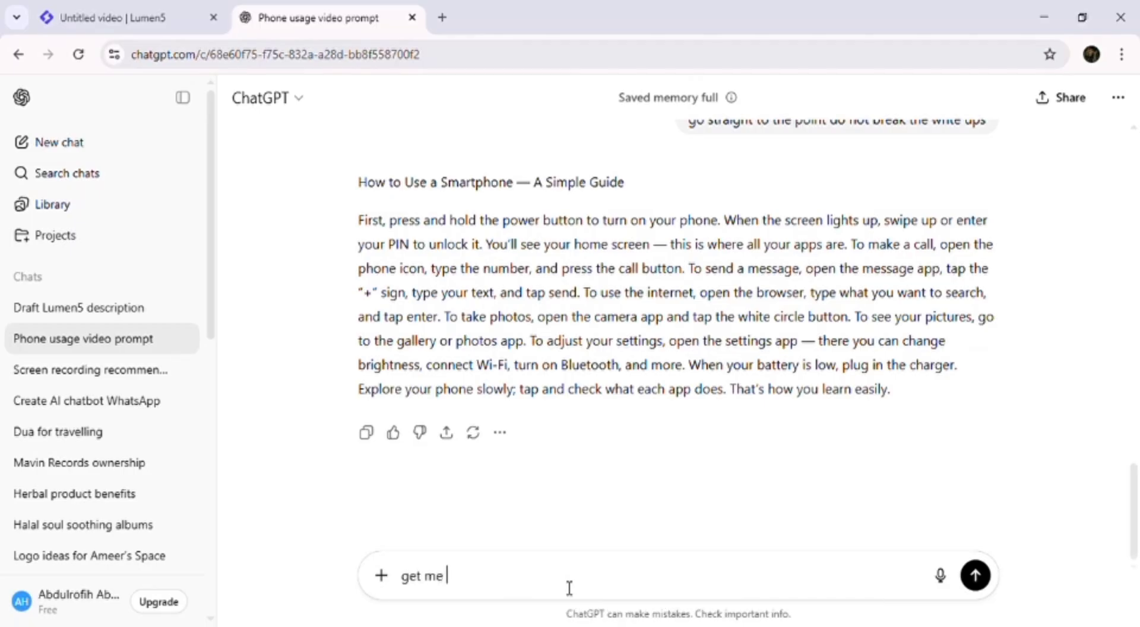
text( a prompt of a video)
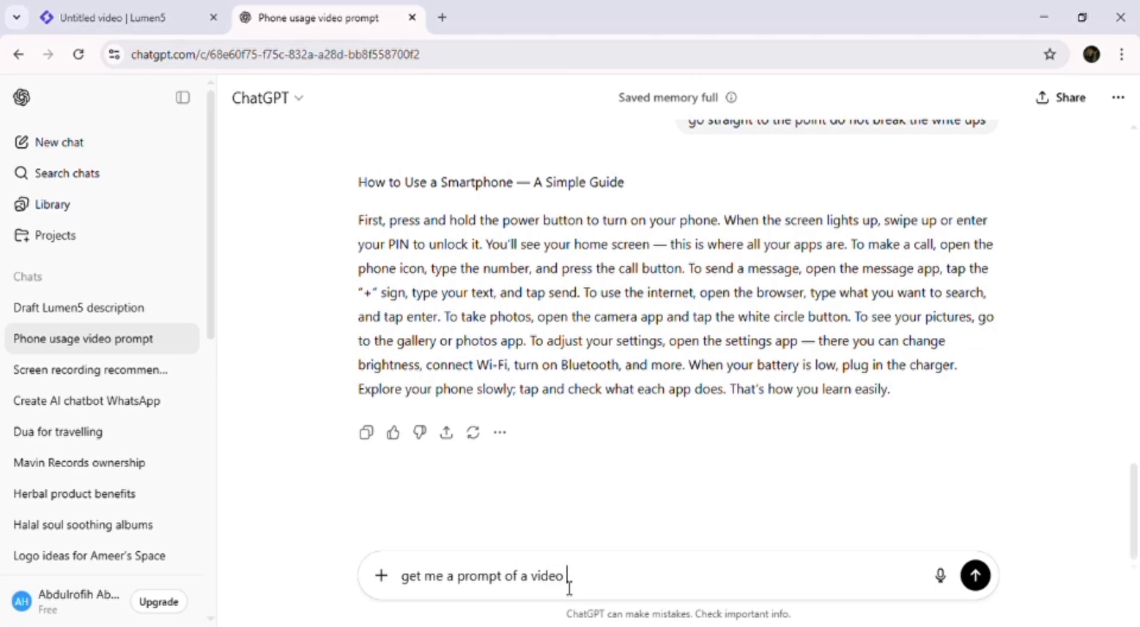
text( of someone exp)
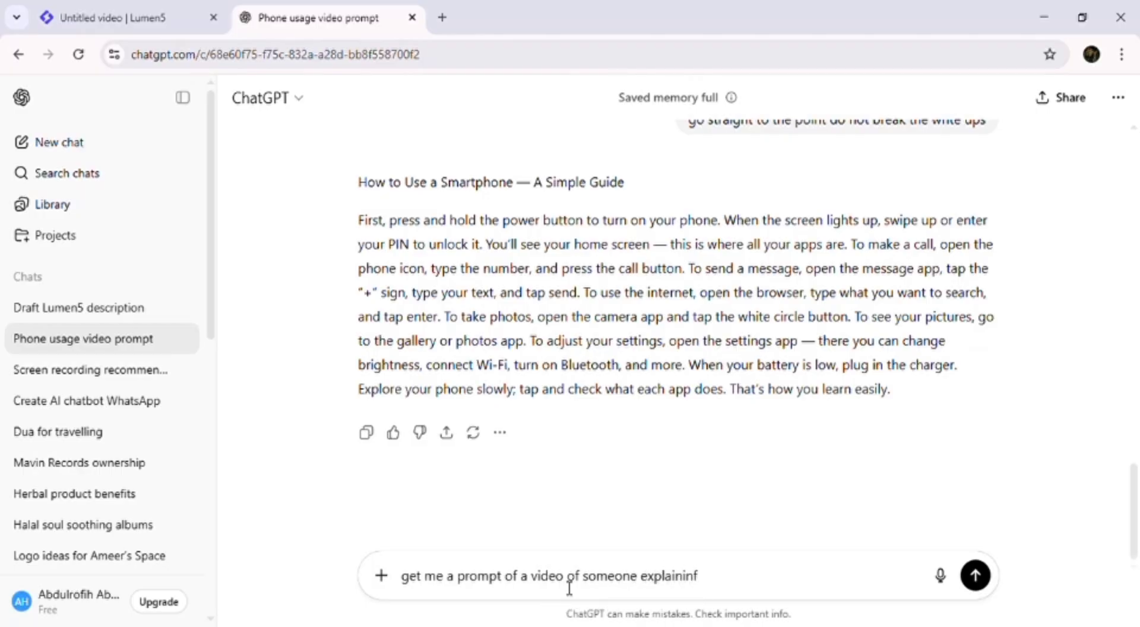
text(laining )
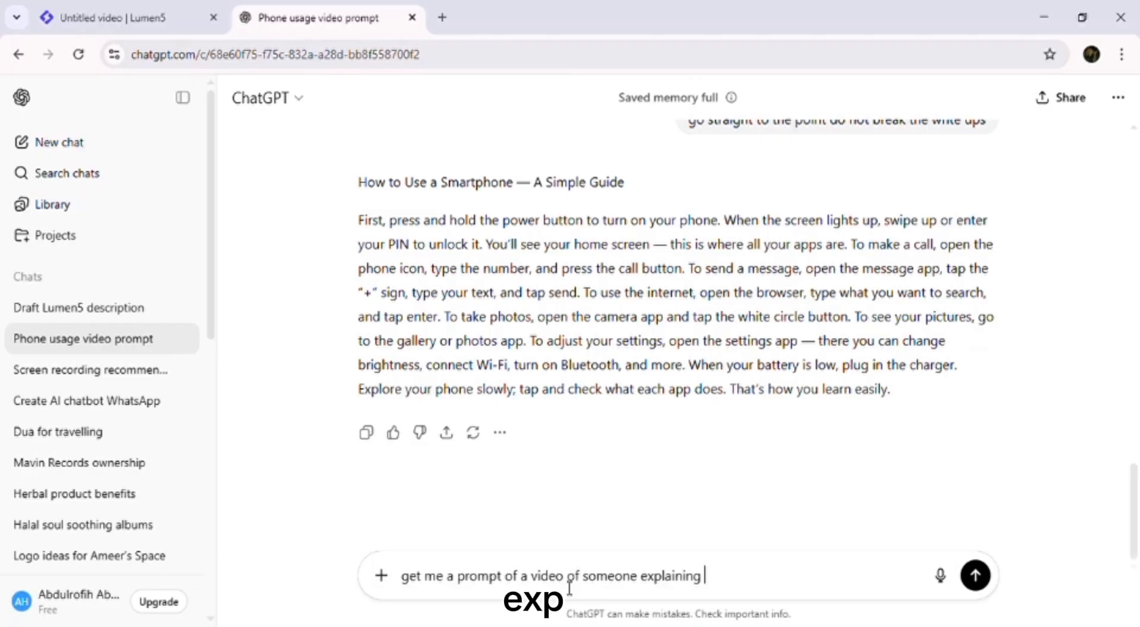
text(how to)
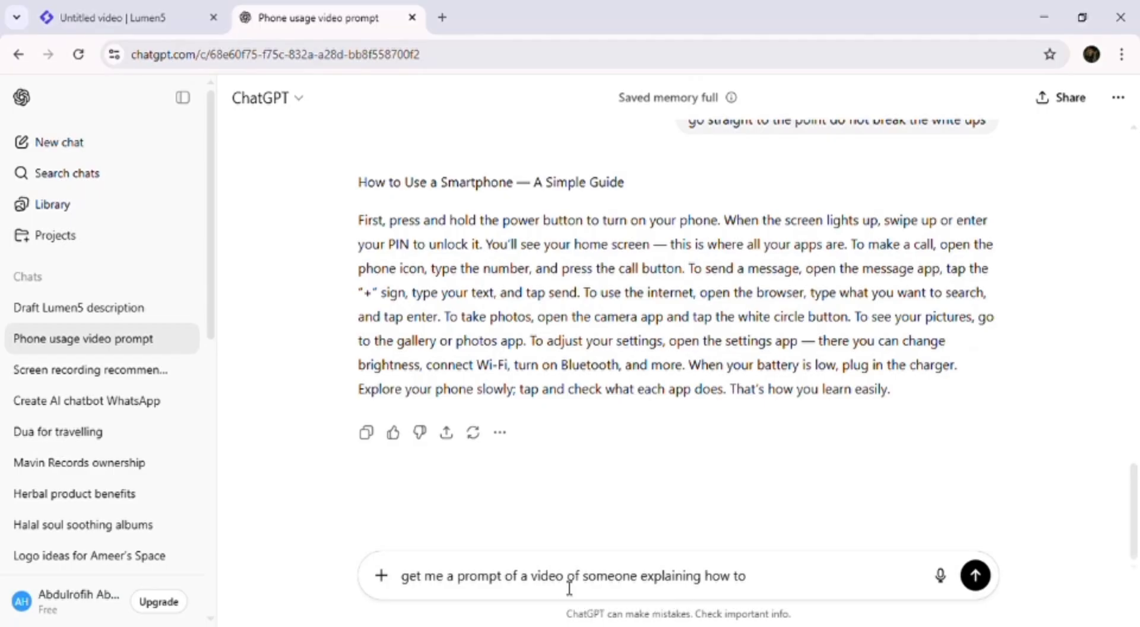
text(farm)
key(Return)
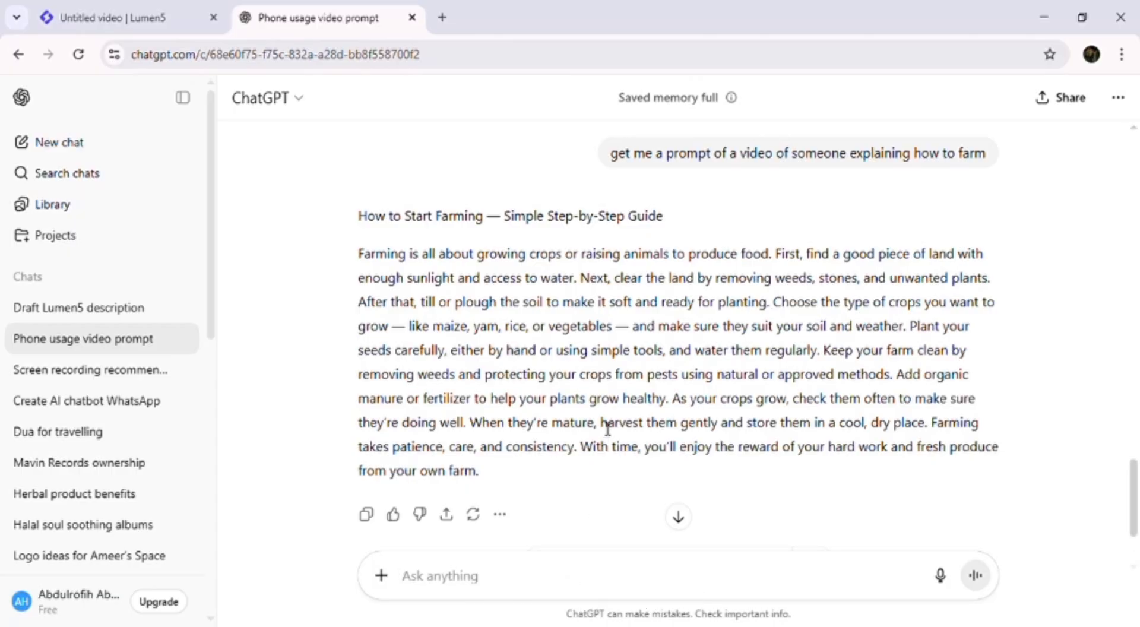
- Copy the whole "How to Start Farming" reply to the clipboard
scroll(603, 429, down, 1)
scroll(602, 428, down, 1)
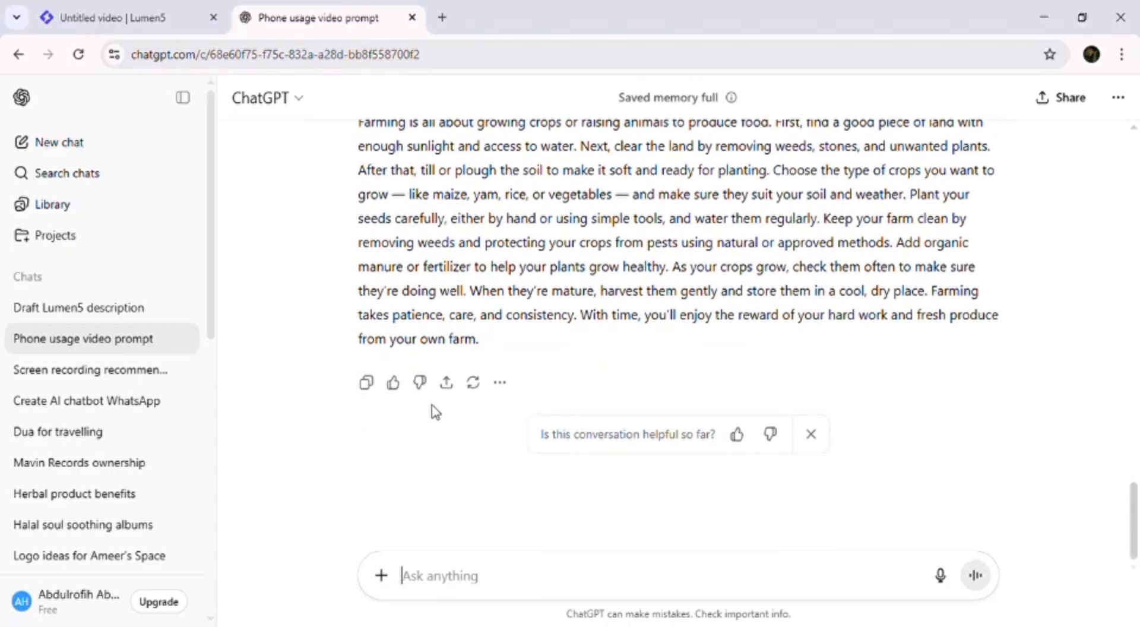
click(367, 384)
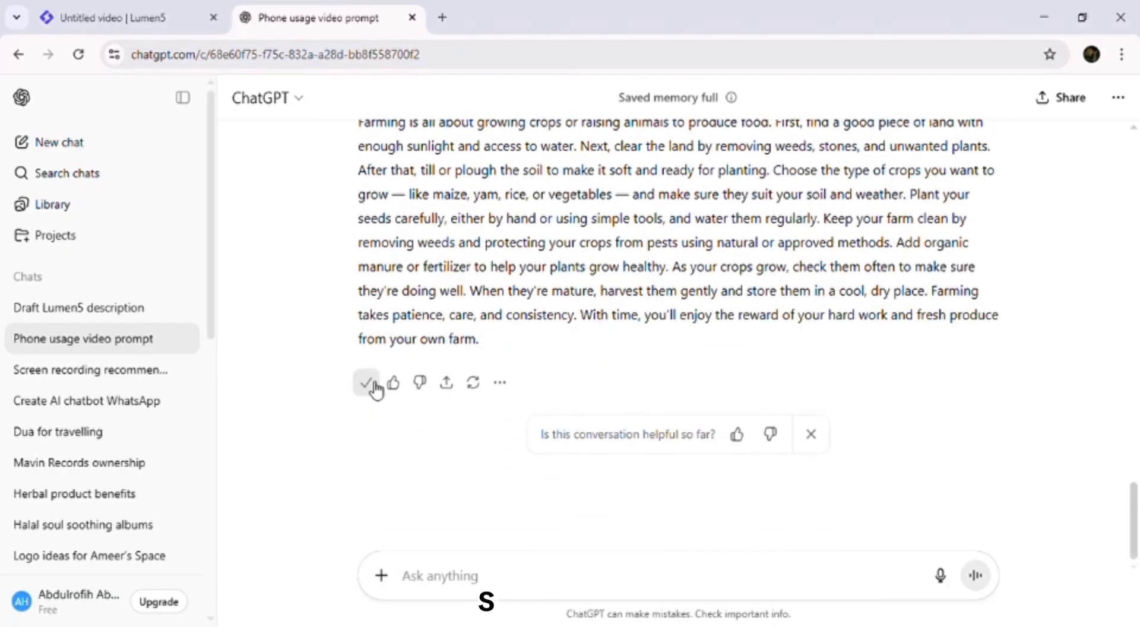
- Switch back to Lumen5, paste the copied farming guide as the video's source text and compose the AI script from it
click(104, 19)
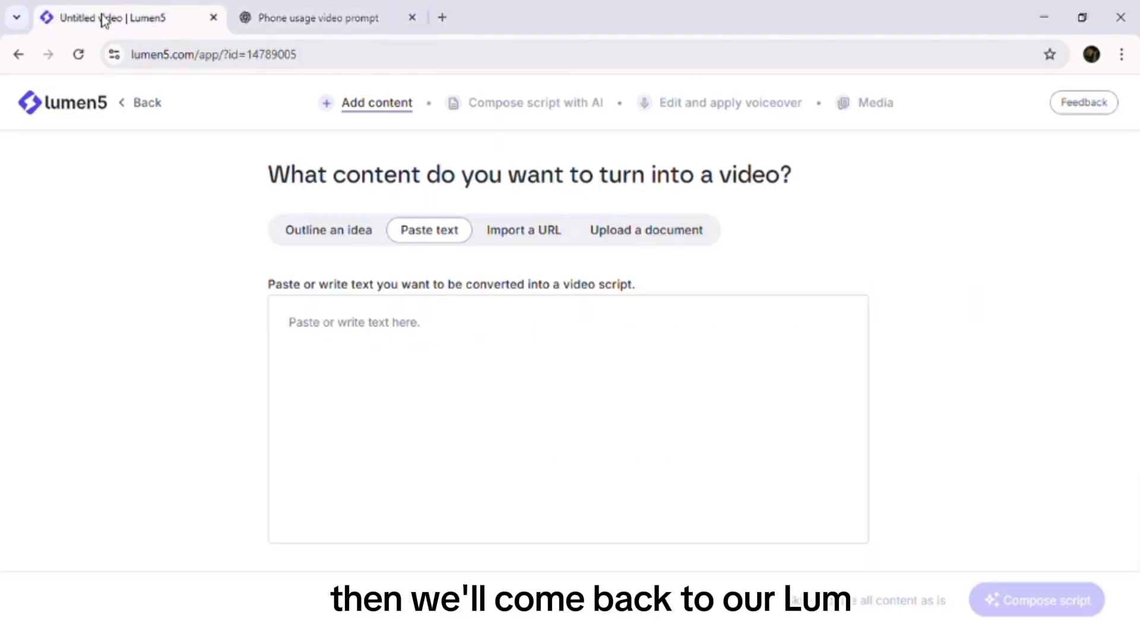
click(376, 339)
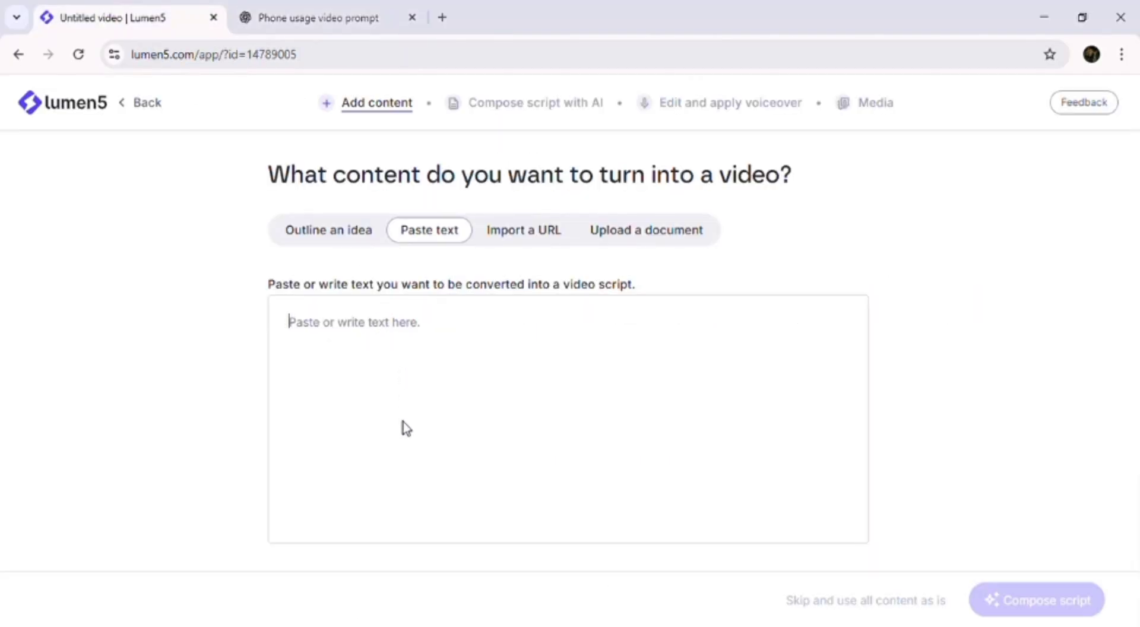
key(ctrl+v)
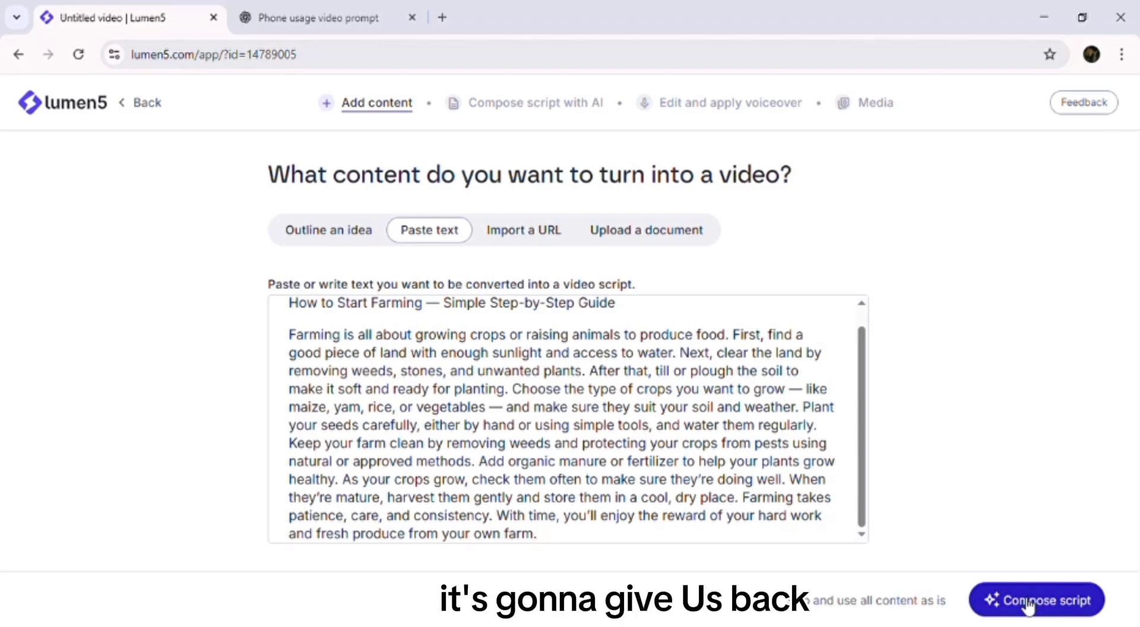
click(1030, 602)
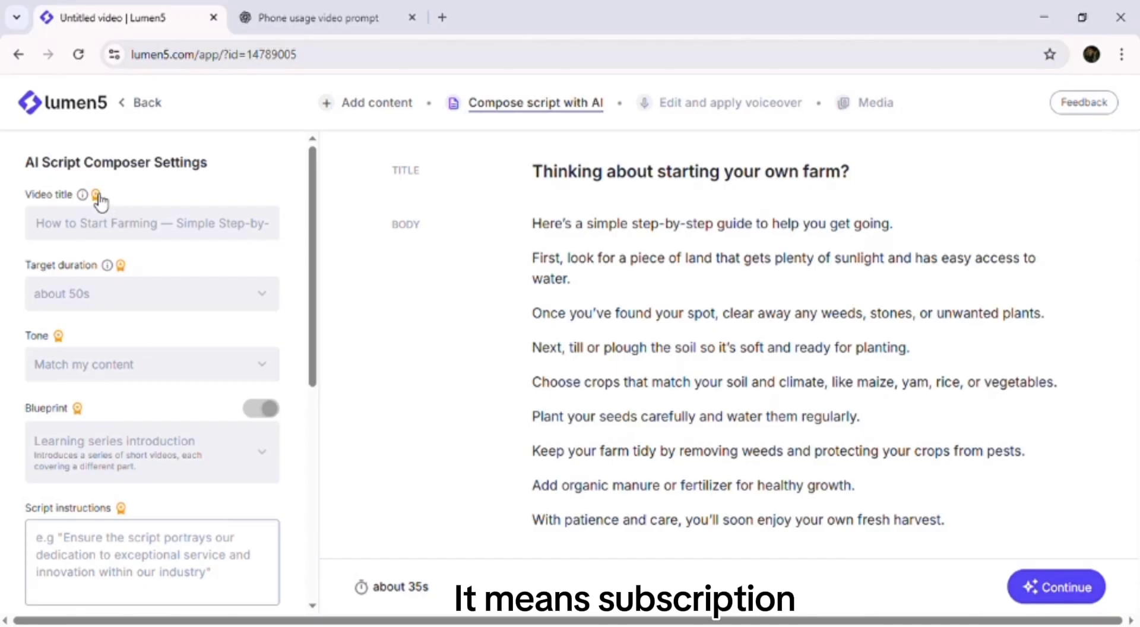
mouse_move(108, 265)
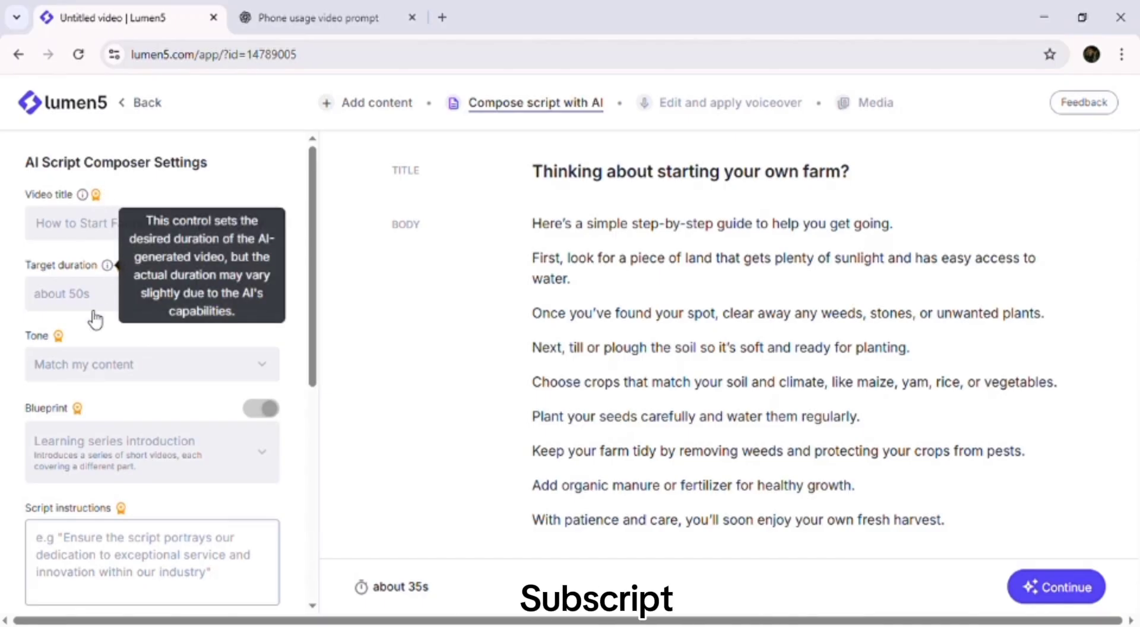
- Look through the AI script composer settings and script spinoffs, and continue with the composed script to the voiceover stage
scroll(112, 514, down, 6)
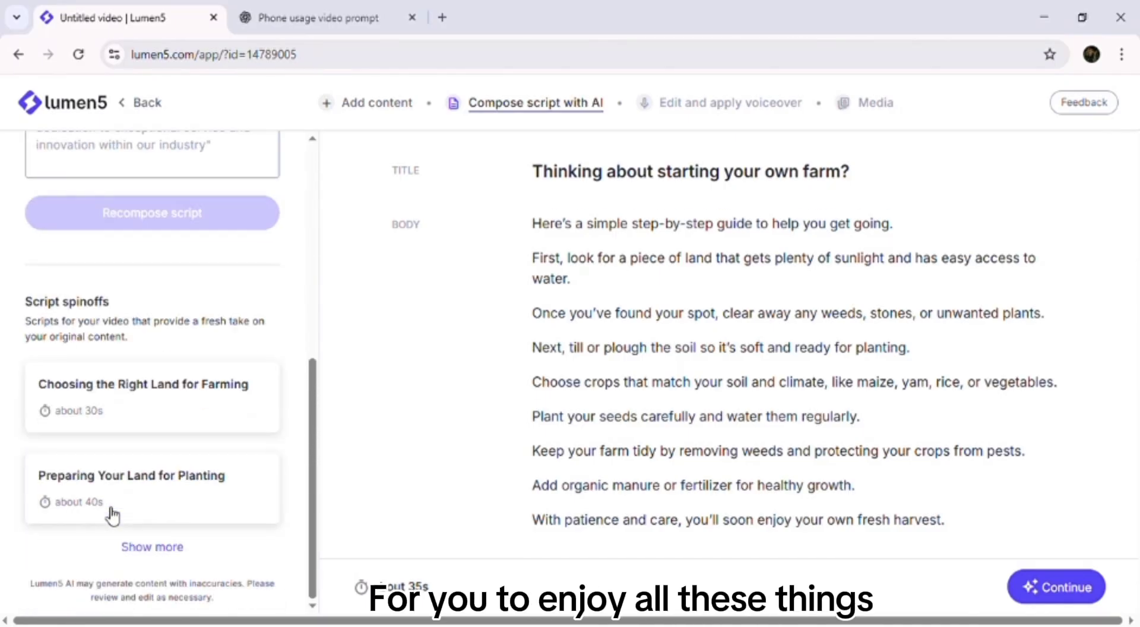
scroll(111, 515, up, 6)
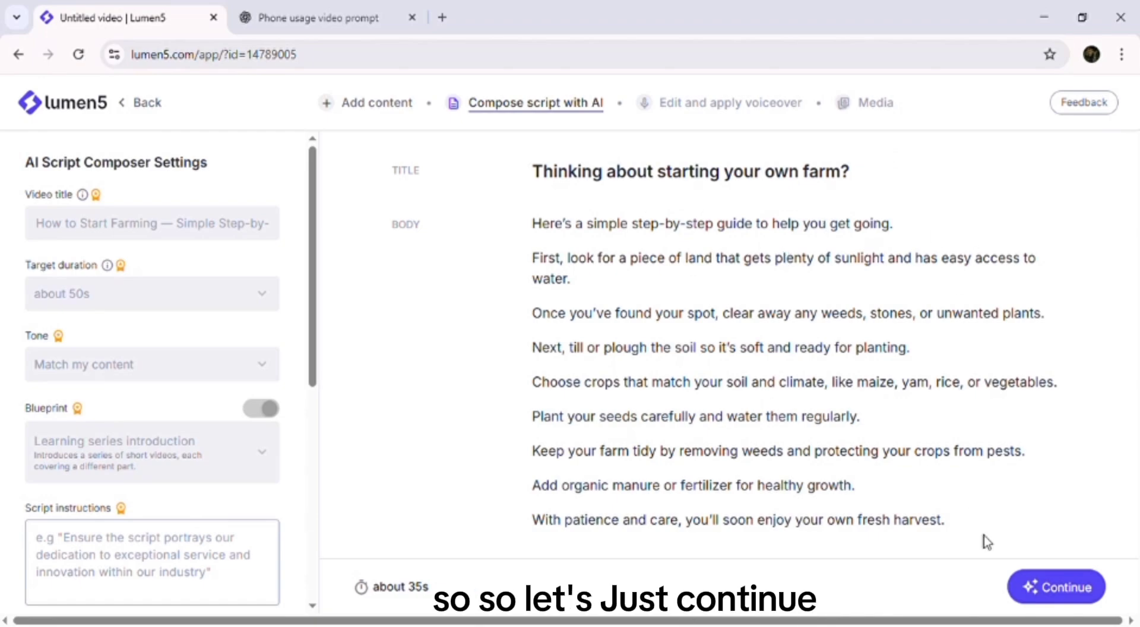
click(1034, 597)
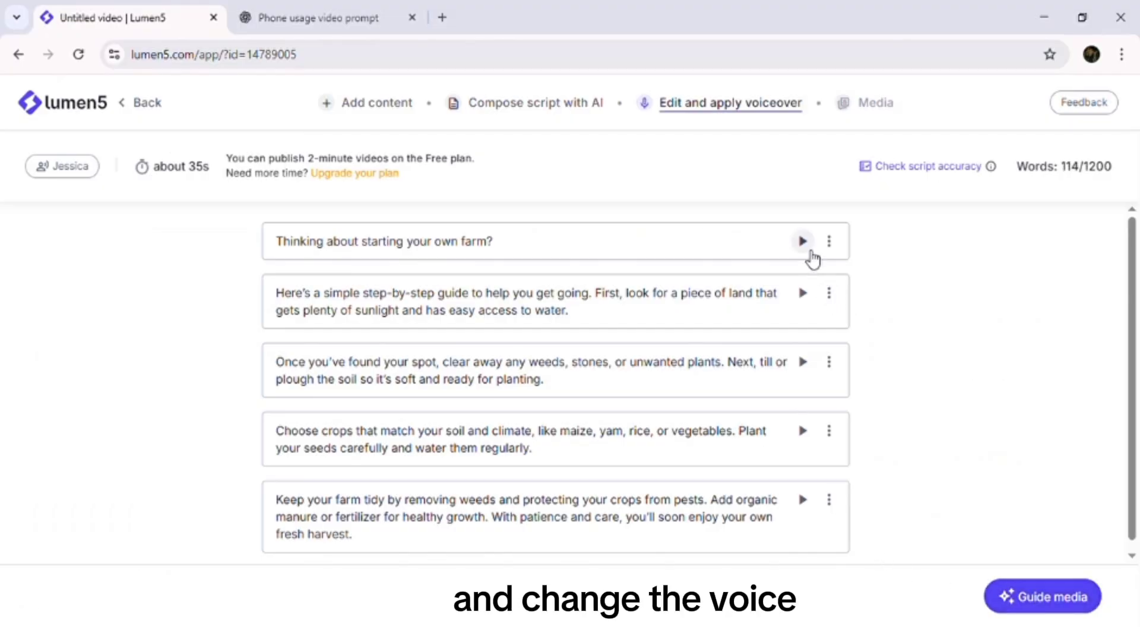
- Preview the voiceover of the first three script sections in the current voice
click(811, 252)
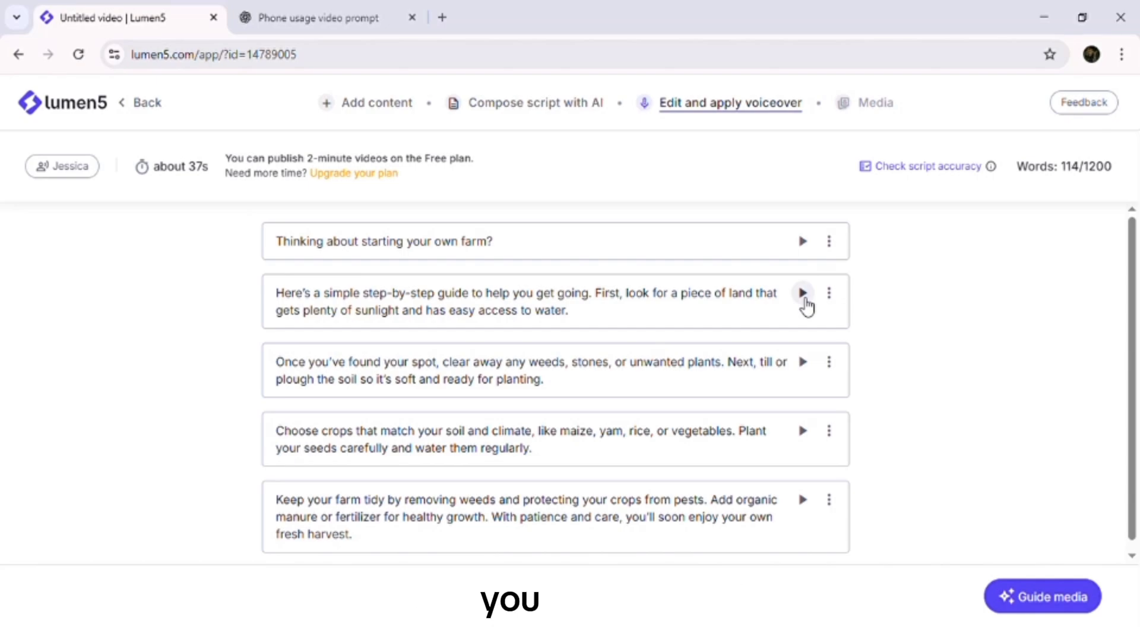
click(804, 299)
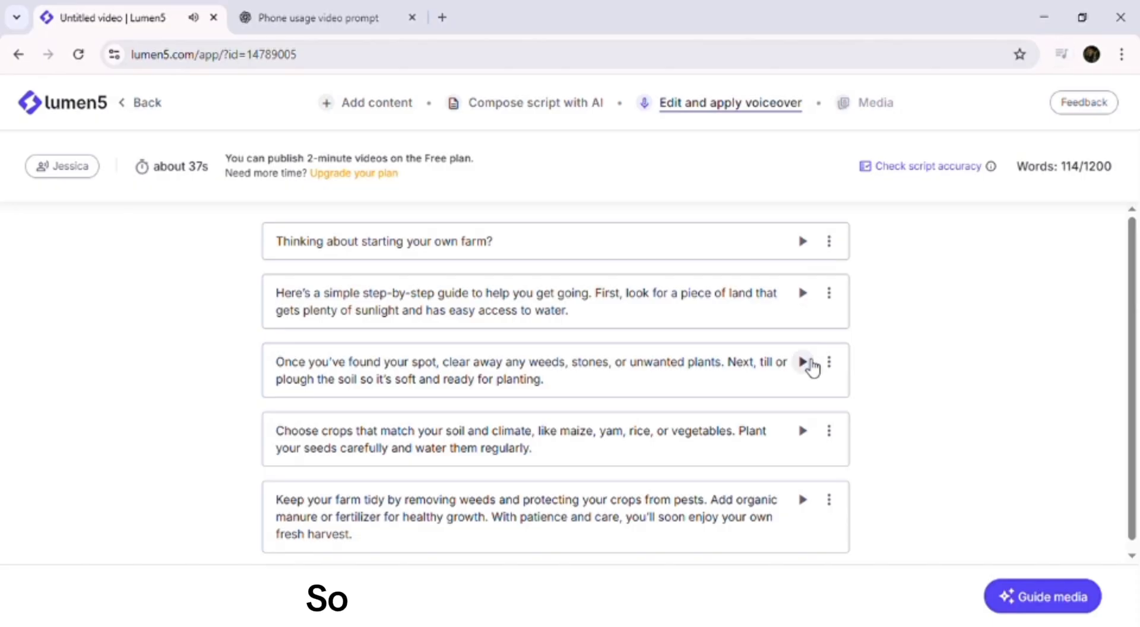
click(811, 364)
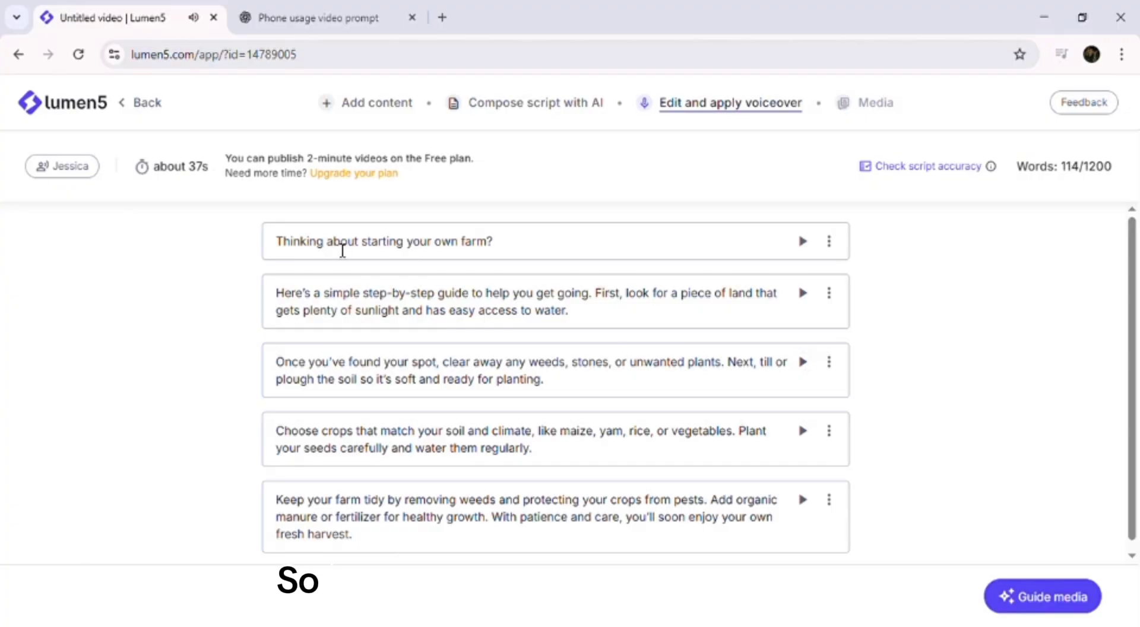
- Browse the available AI voices and apply the free, confident American voice Will to the voiceover
click(62, 166)
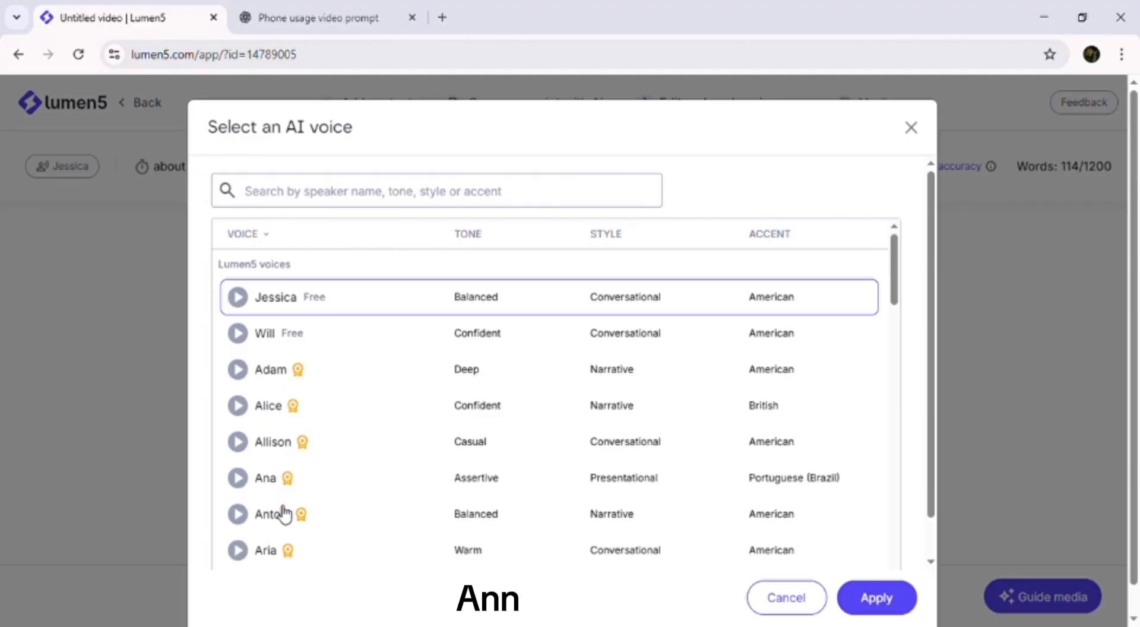
scroll(284, 513, down, 3)
scroll(284, 514, down, 15)
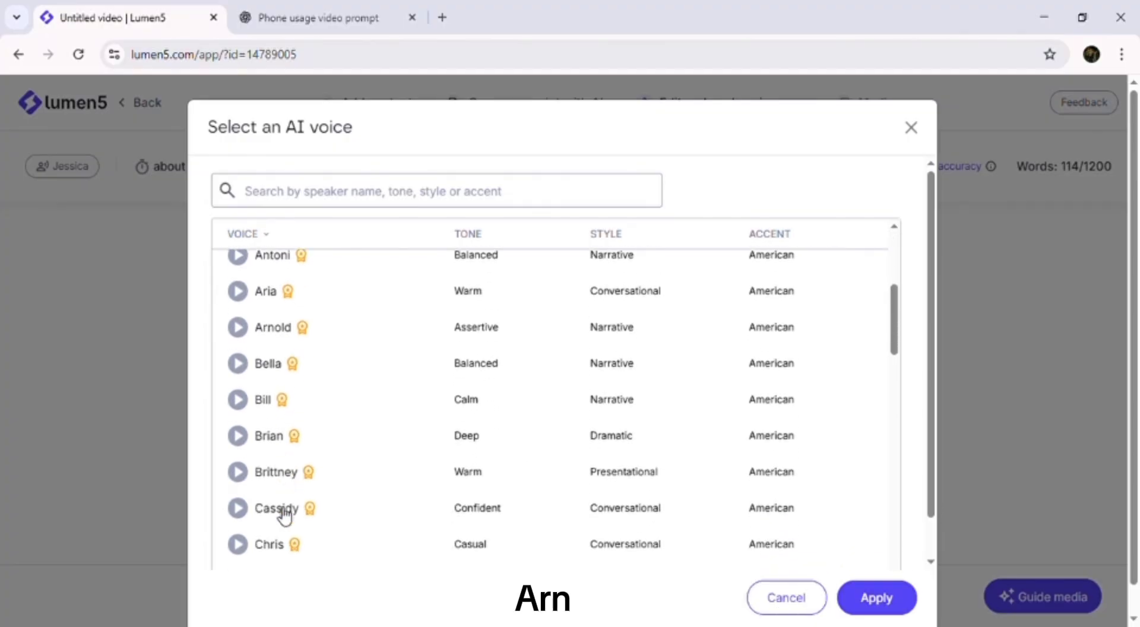
scroll(283, 515, down, 1)
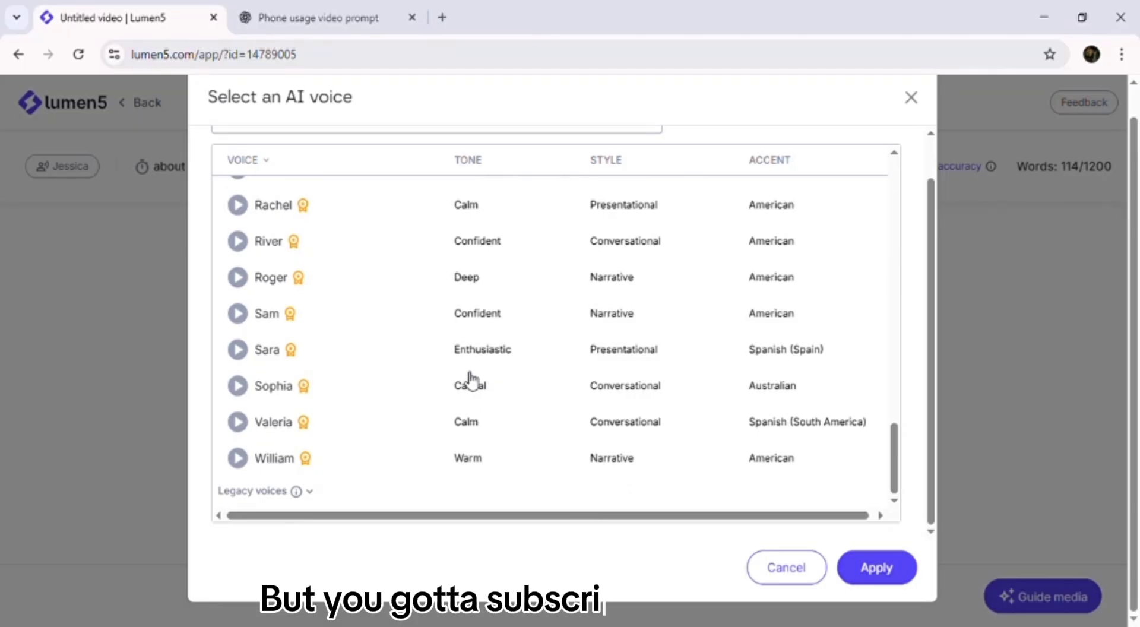
scroll(471, 383, up, 15)
scroll(471, 383, up, 5)
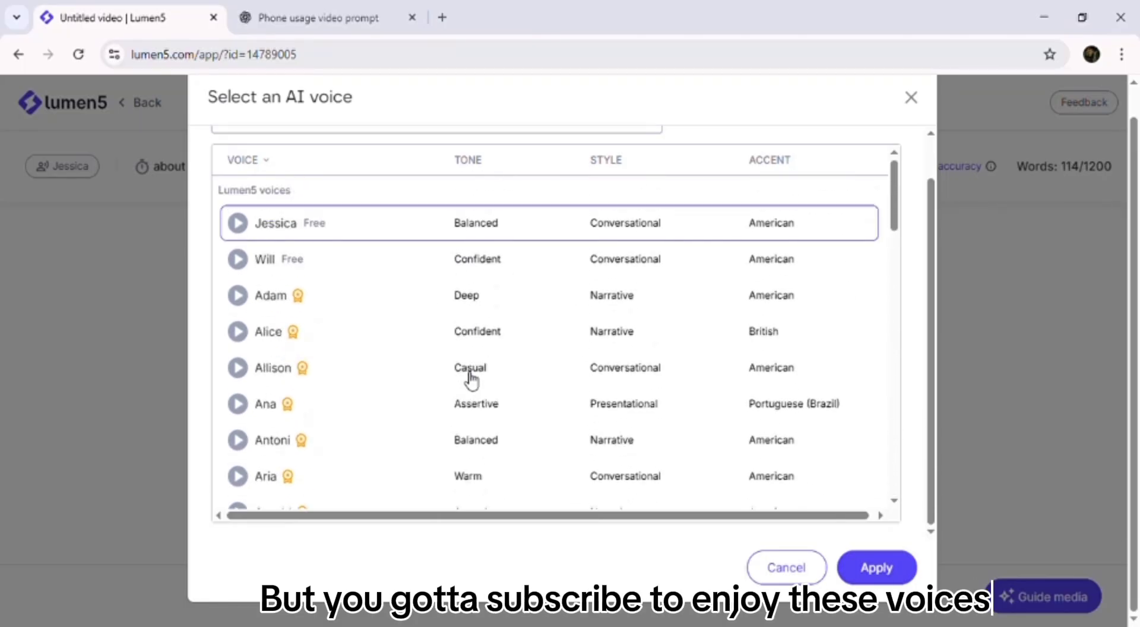
click(474, 272)
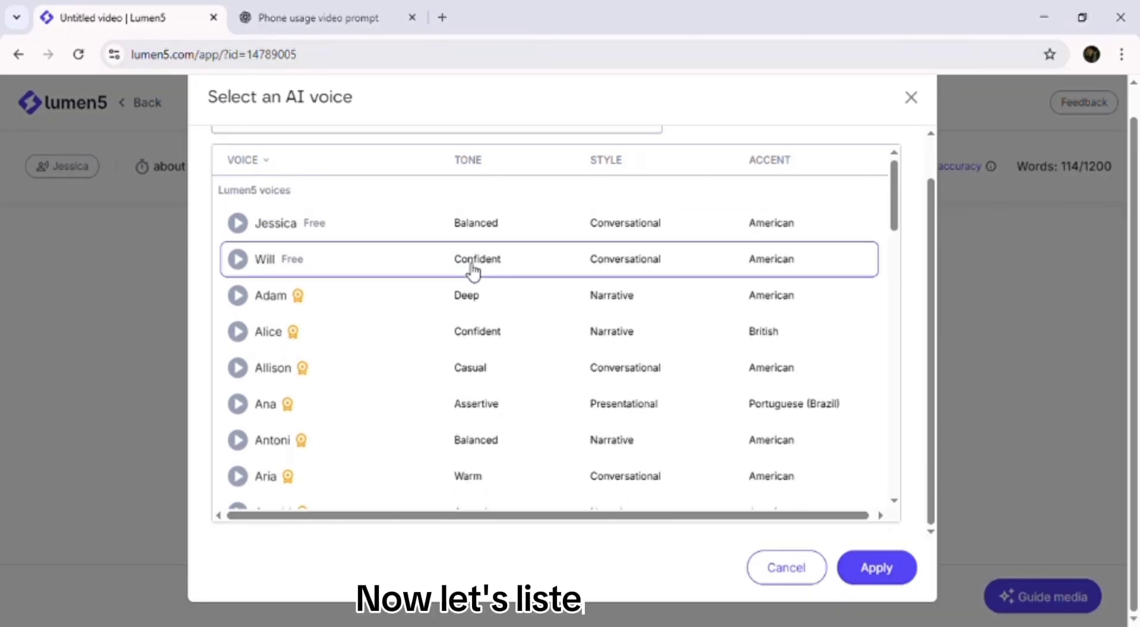
click(877, 568)
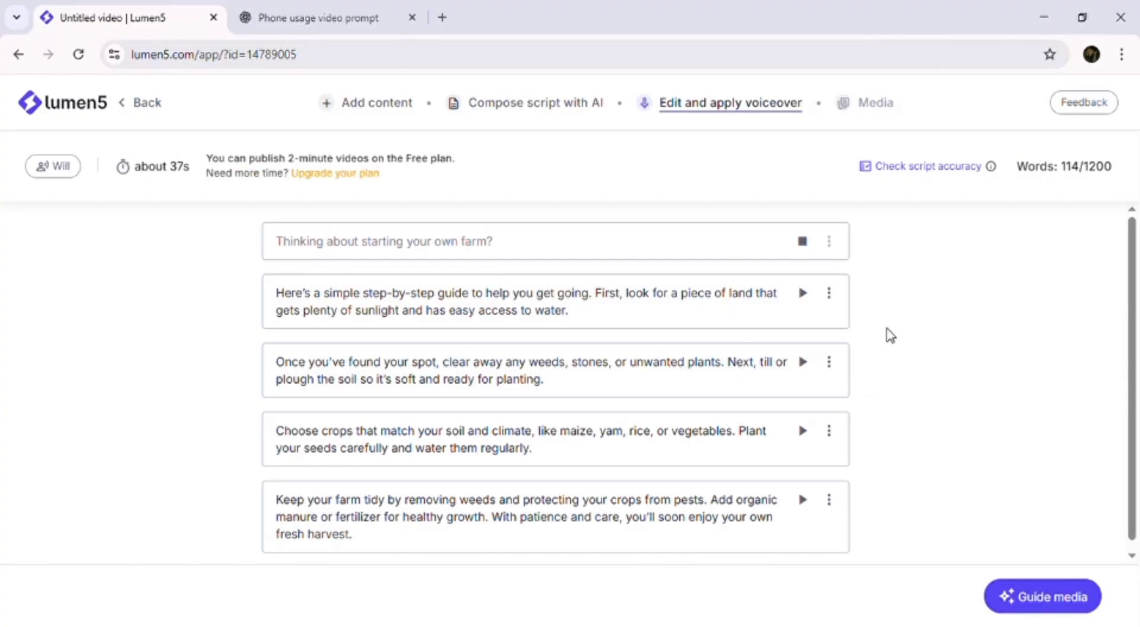
- Listen to the opening script sections in the Will voice and continue to the media selection stage
scroll(712, 387, down, 1)
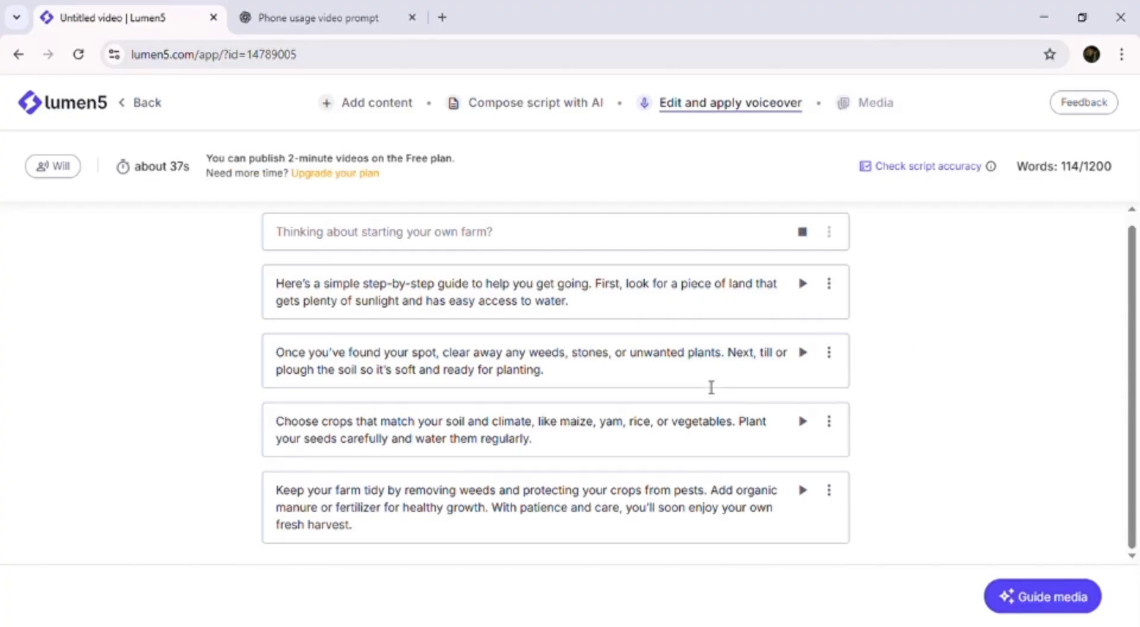
scroll(712, 388, up, 1)
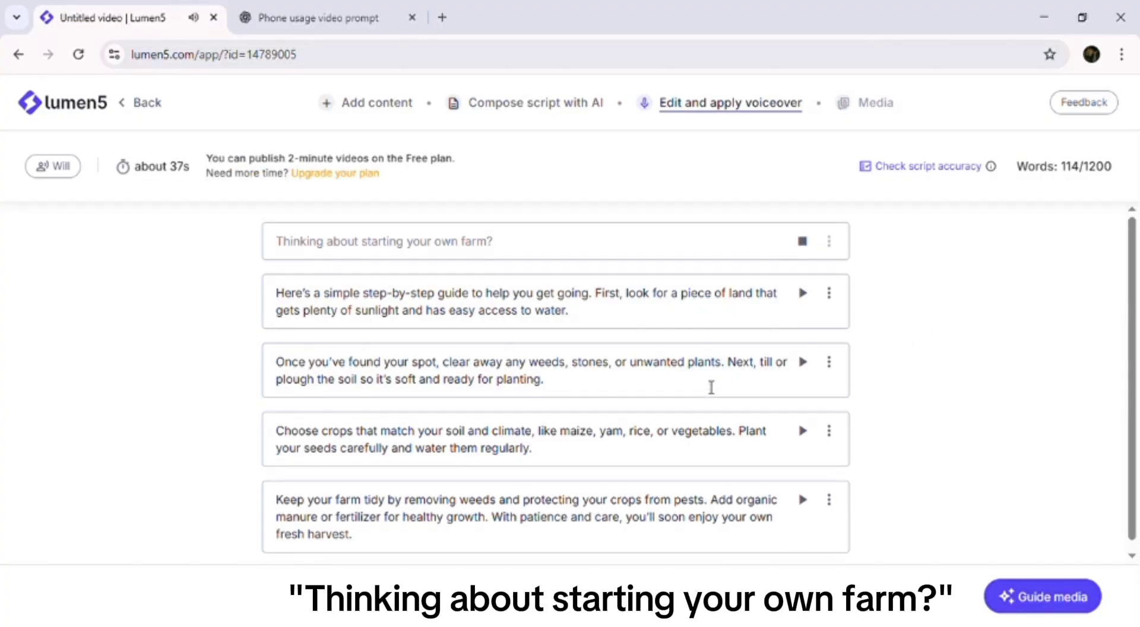
click(803, 293)
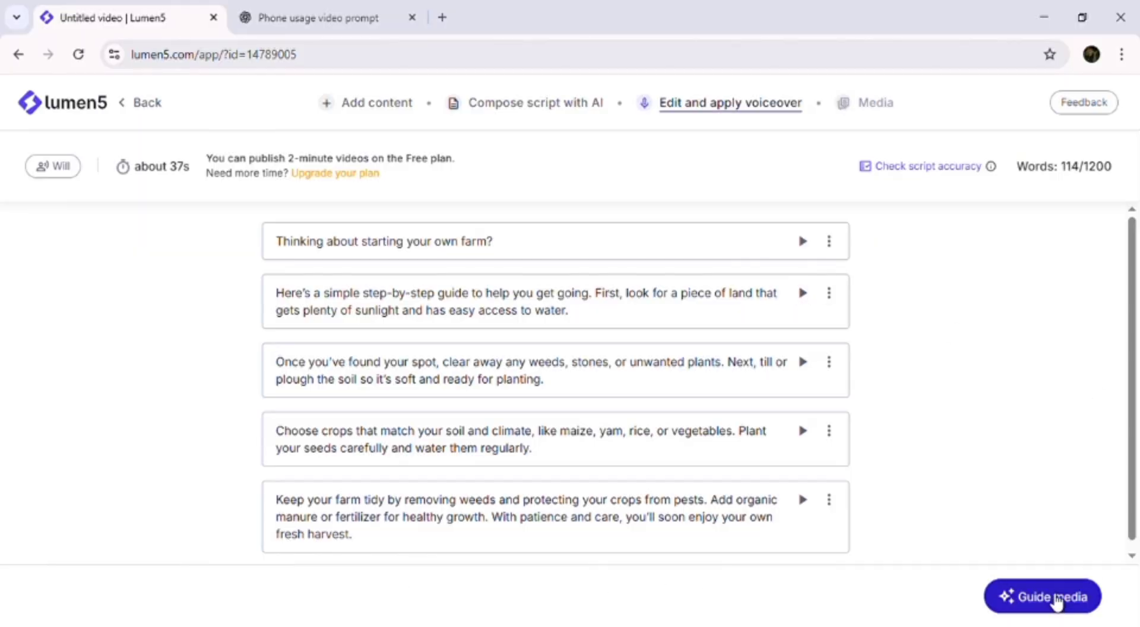
click(1056, 601)
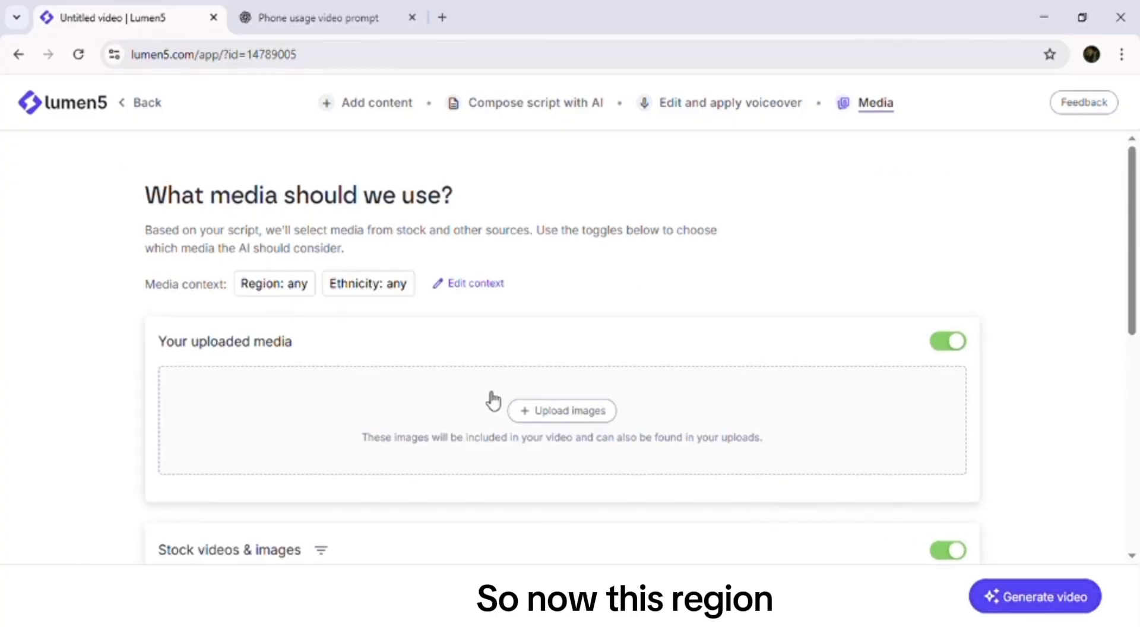
- Try to set the geographic region in the media context to "spain"
click(309, 284)
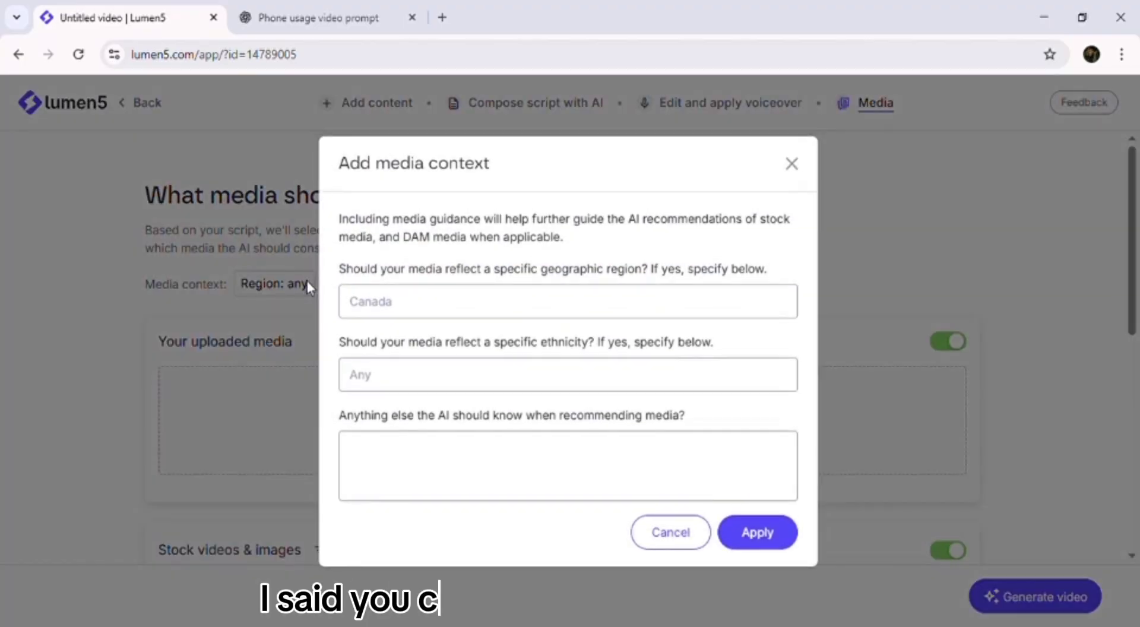
click(383, 309)
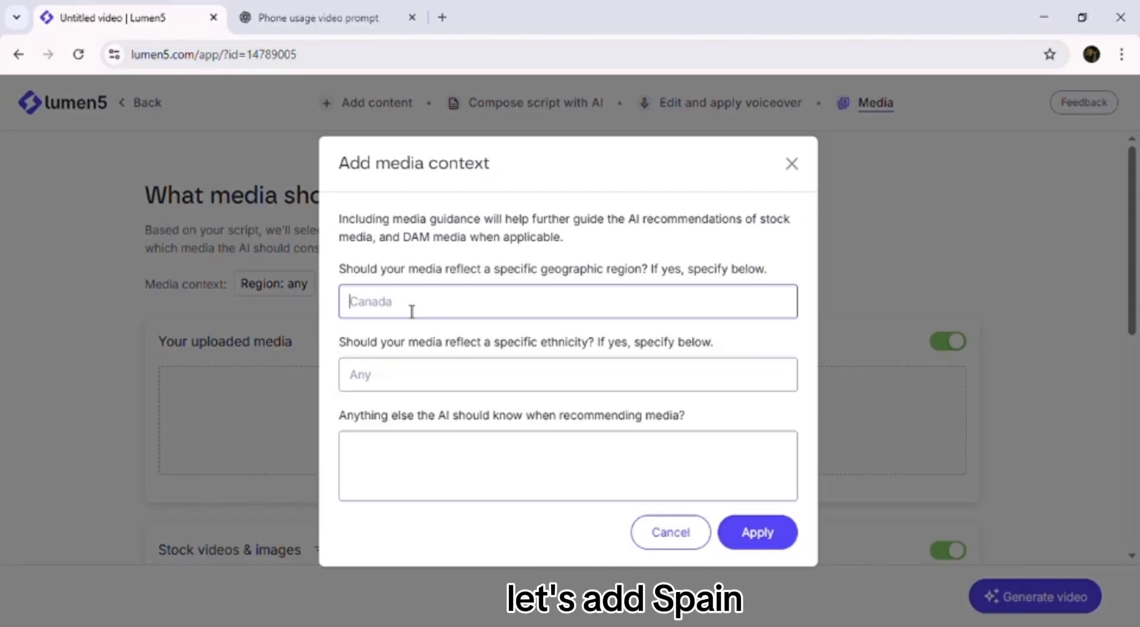
text(spa)
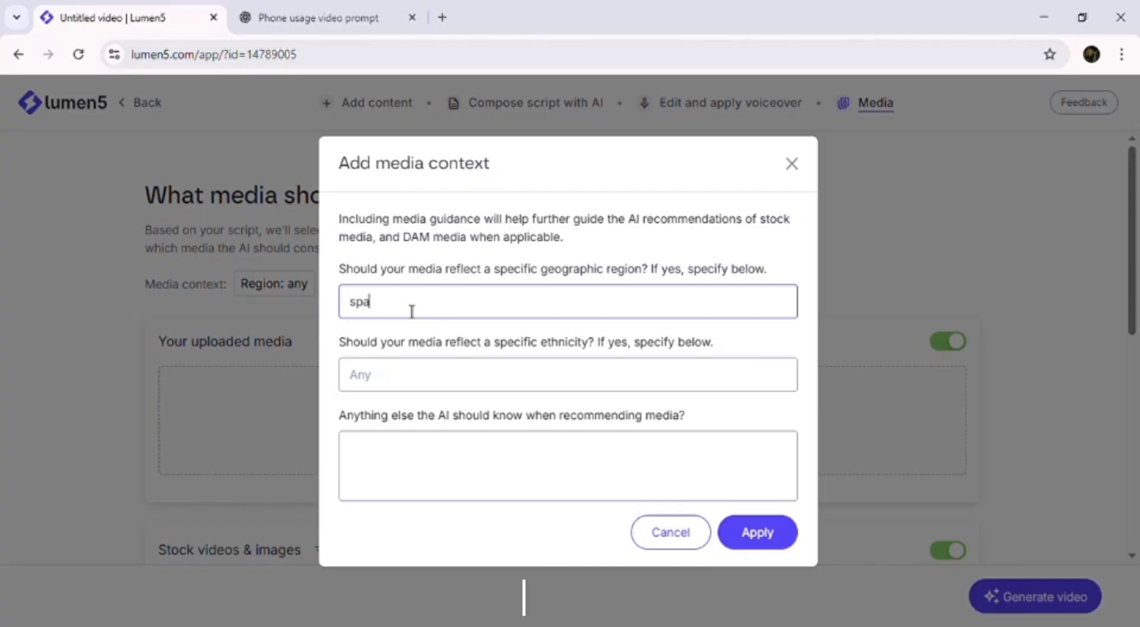
text(in)
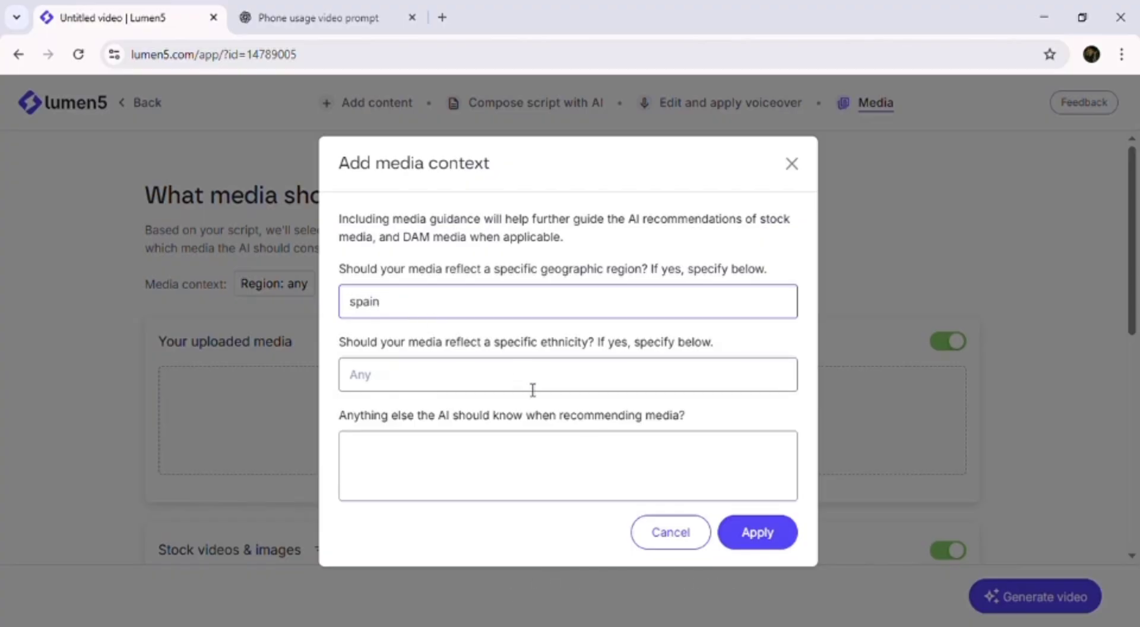
click(748, 532)
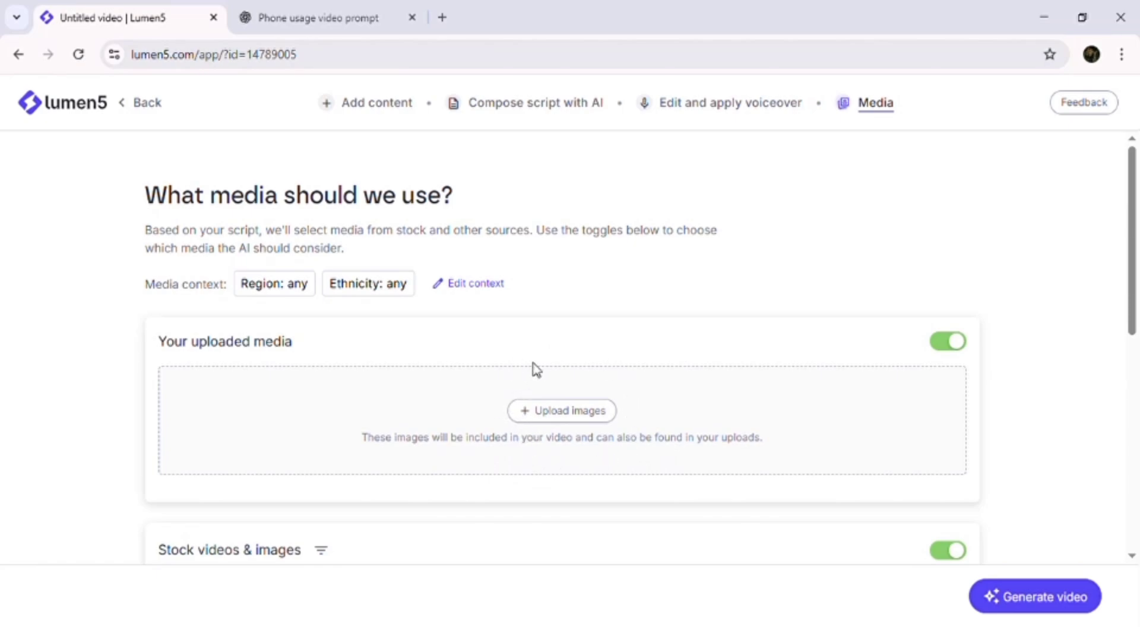
- Check the image upload and suggested stock media sources, and generate the video
click(588, 411)
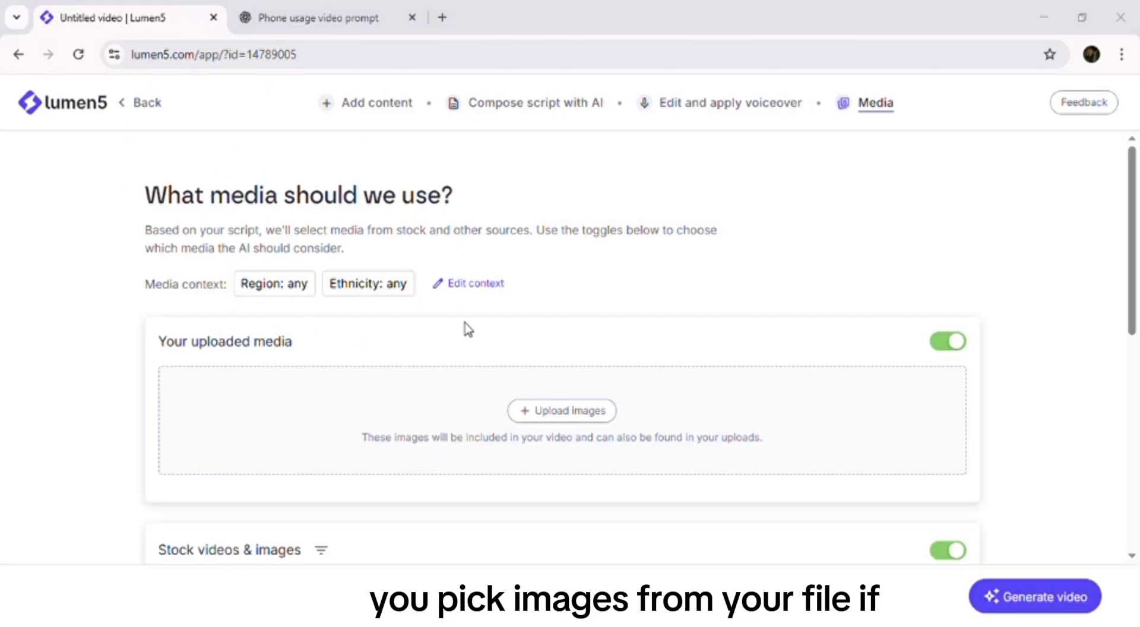
click(553, 9)
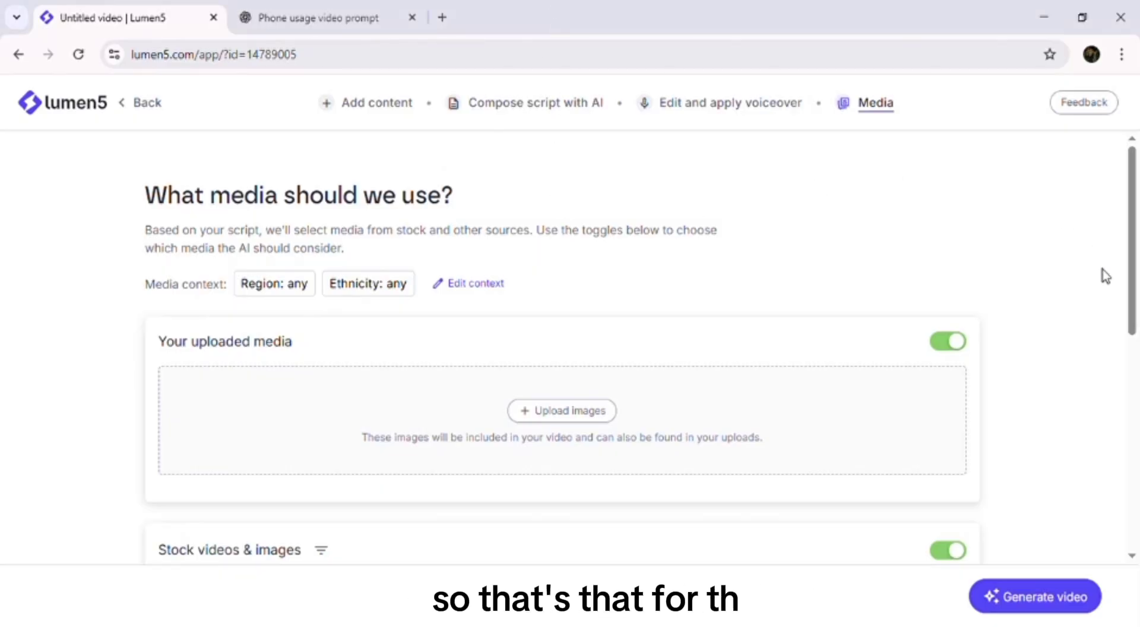
scroll(853, 402, down, 8)
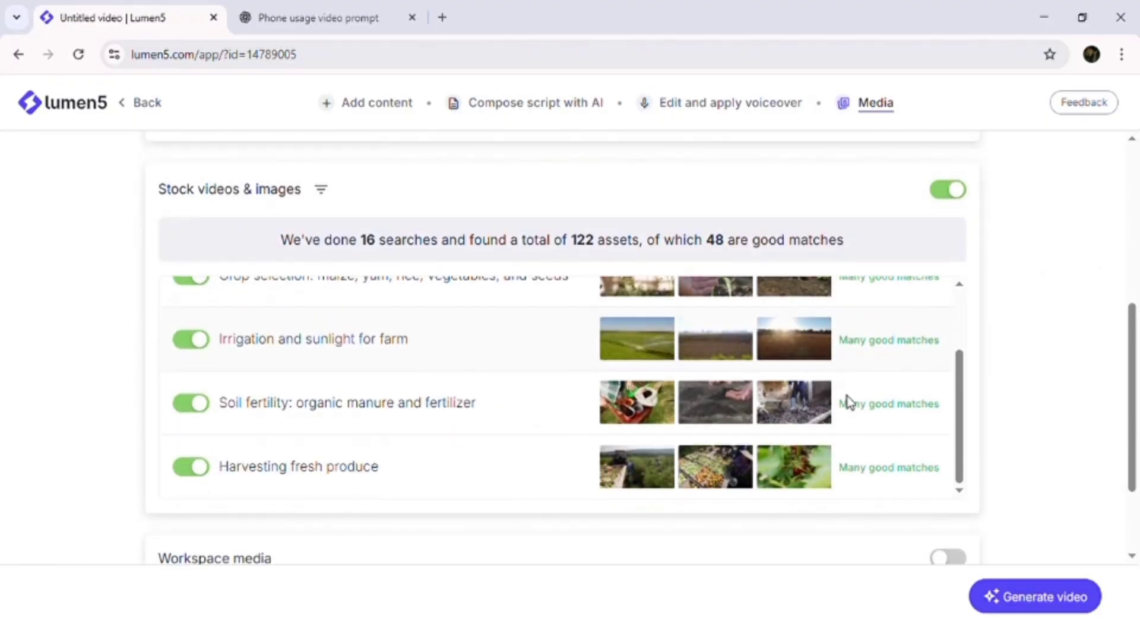
scroll(849, 402, down, 3)
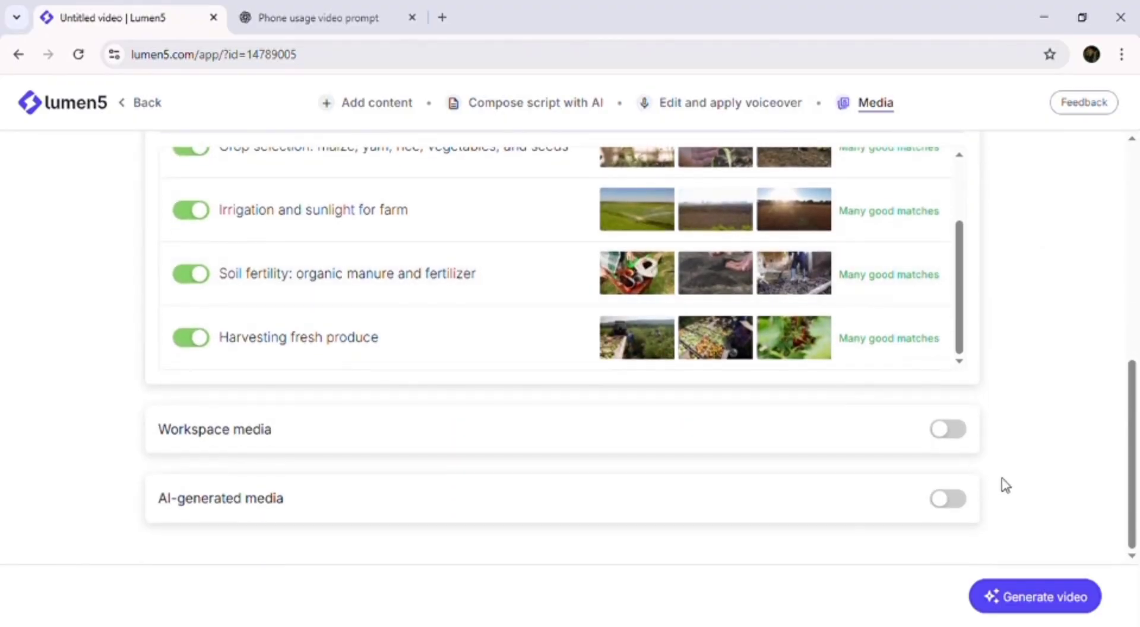
click(1032, 599)
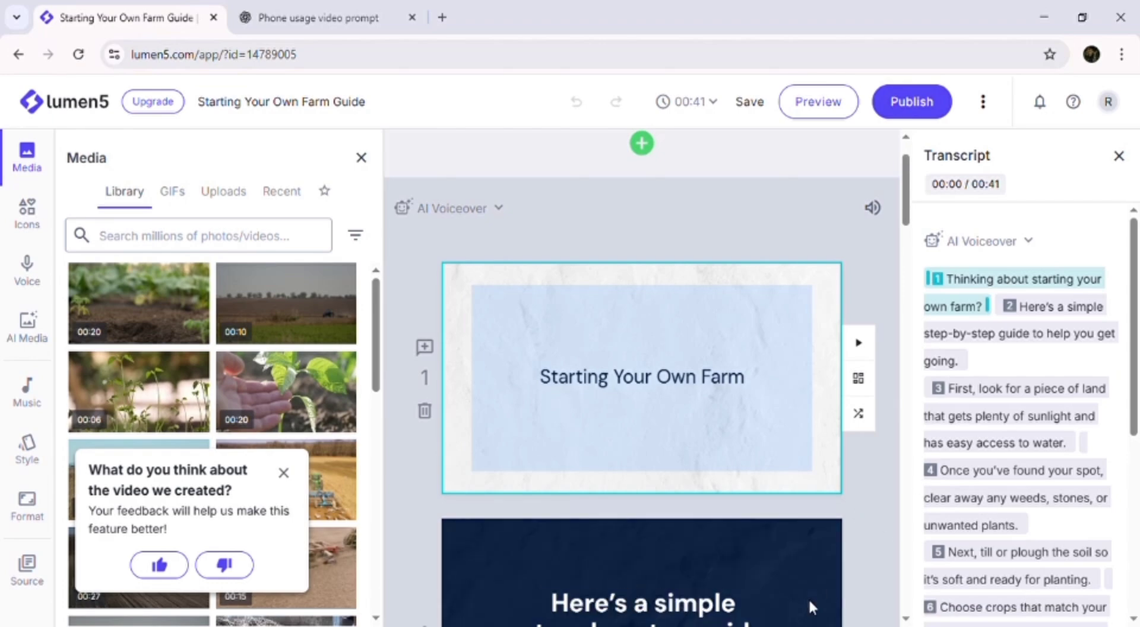
- Dismiss the feedback request and look through all scenes of the generated farm video
click(285, 474)
scroll(470, 551, down, 12)
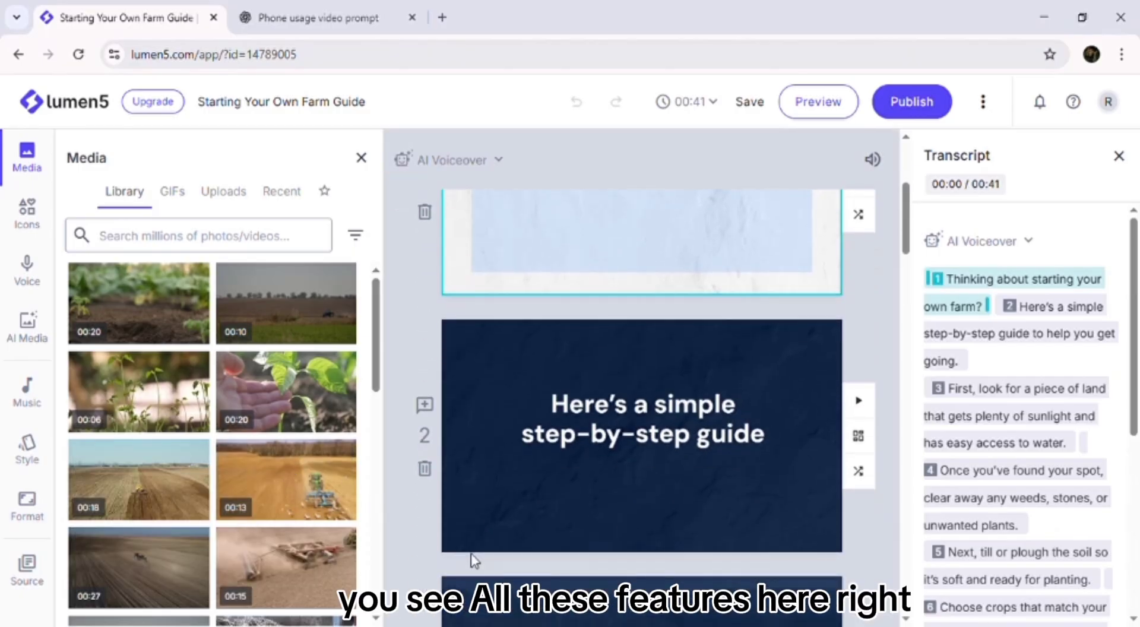
scroll(476, 558, down, 20)
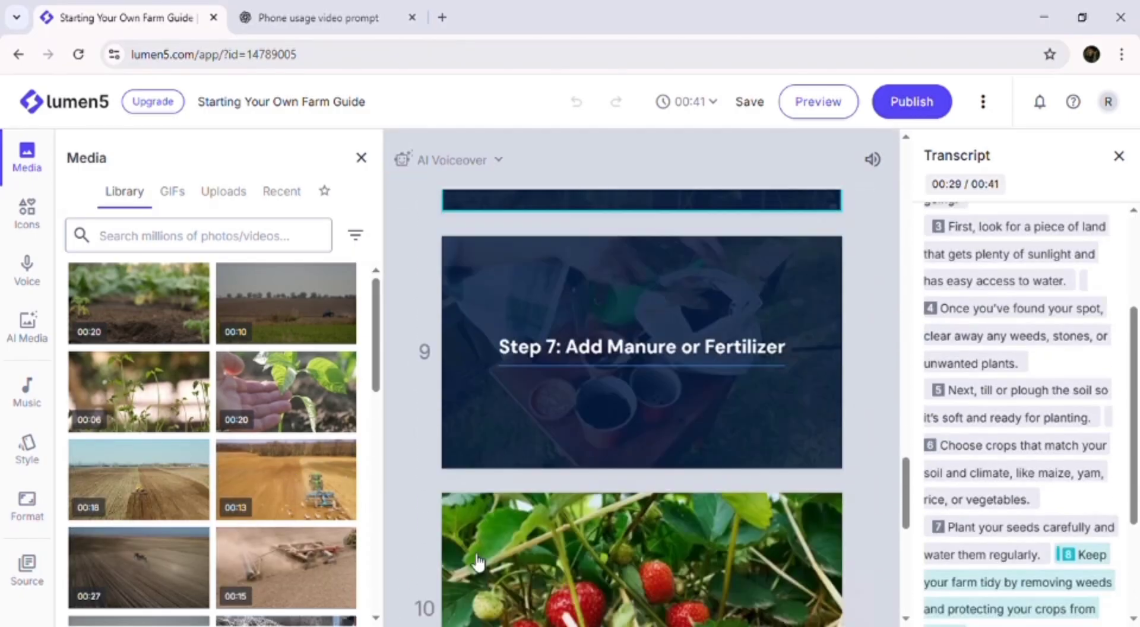
scroll(475, 562, down, 3)
scroll(475, 561, up, 20)
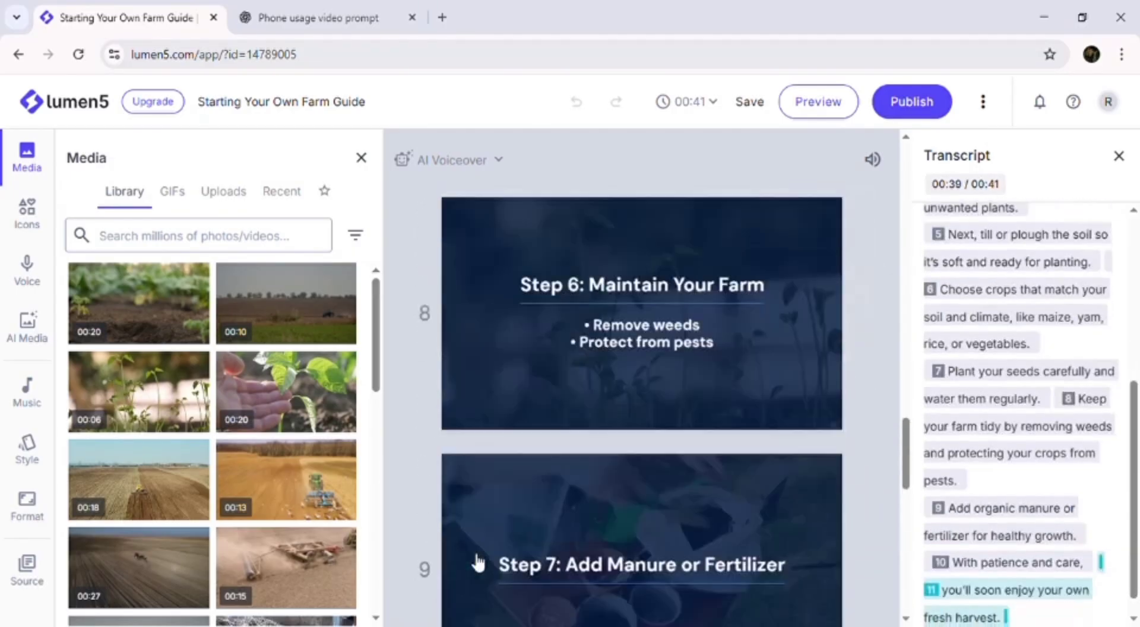
scroll(478, 561, up, 10)
- Browse the farming clips in the media library for footage that could be used in the scenes
scroll(213, 496, down, 5)
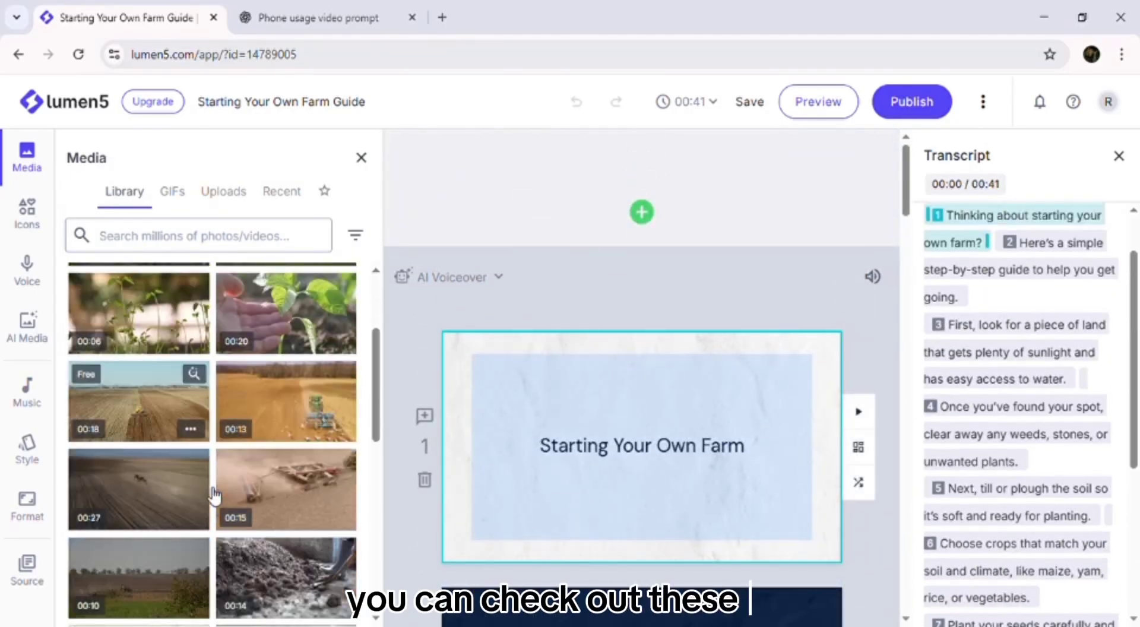
scroll(214, 496, down, 5)
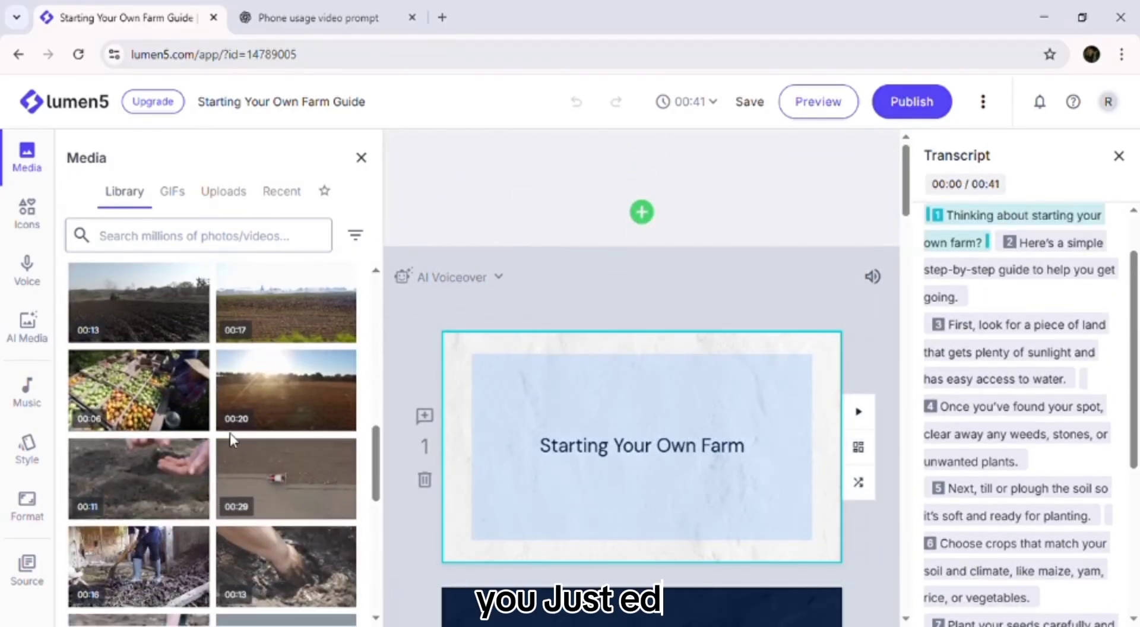
scroll(237, 425, up, 1)
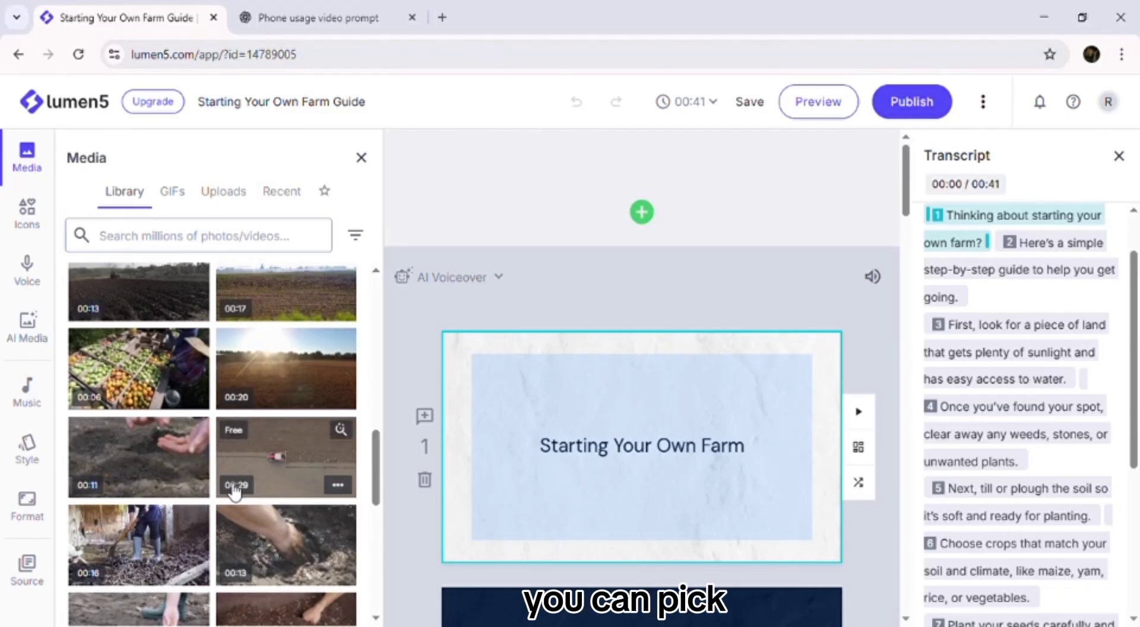
mouse_move(241, 436)
mouse_down()
mouse_move(298, 465)
mouse_move(606, 437)
mouse_move(382, 399)
mouse_move(255, 433)
mouse_up()
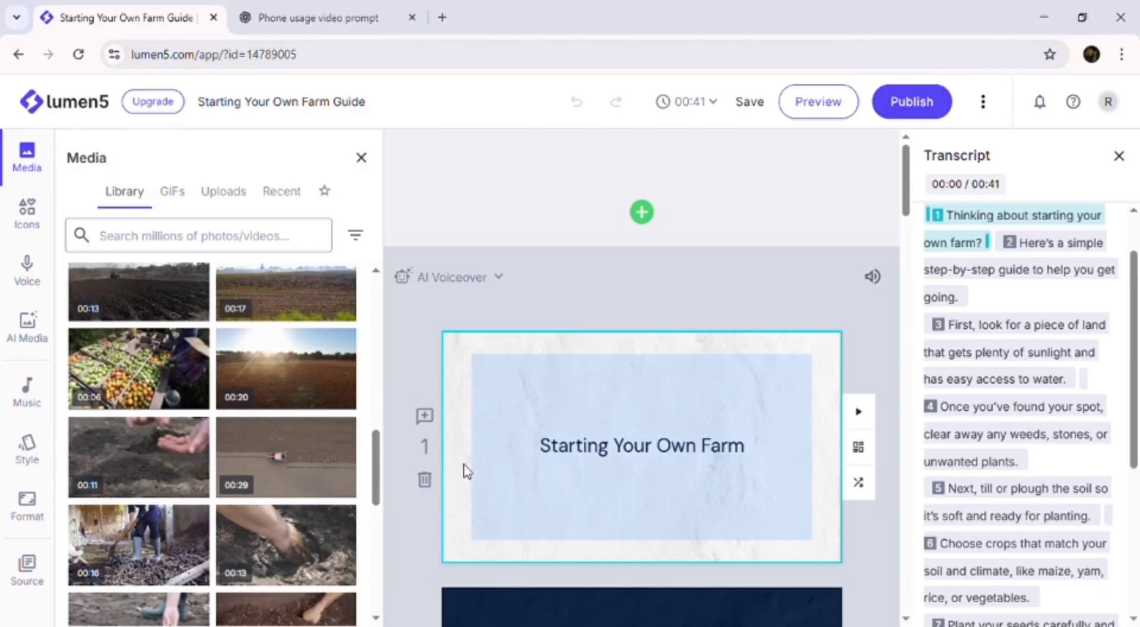
scroll(601, 485, down, 3)
scroll(603, 486, up, 3)
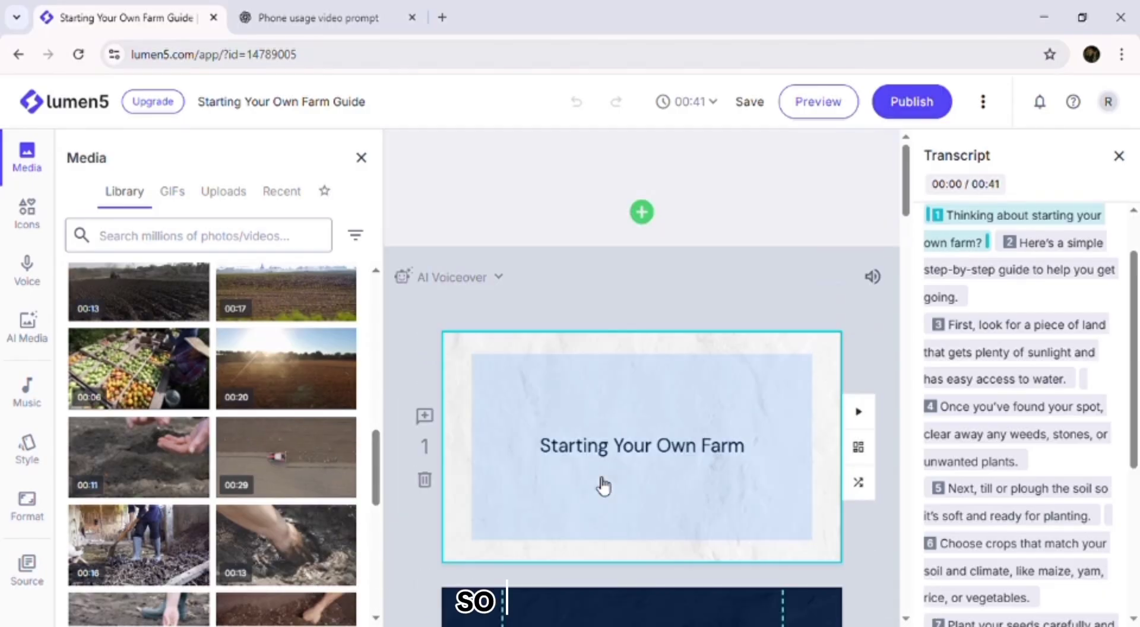
scroll(604, 485, down, 5)
scroll(603, 485, up, 5)
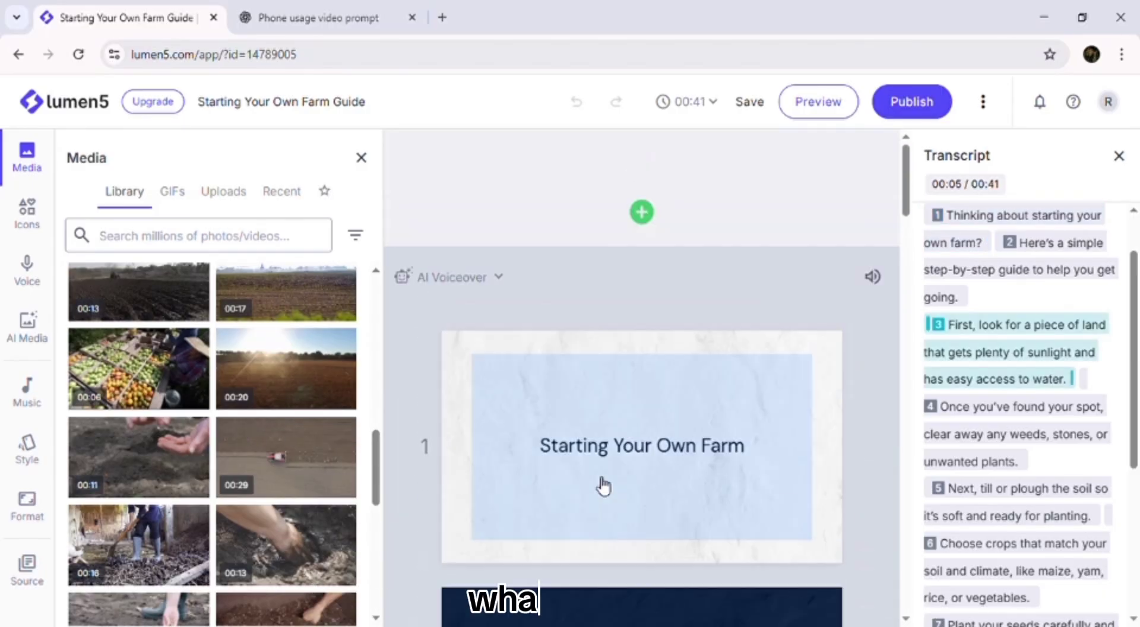
- Play the preview of the farm guide video through to its end and close it
click(809, 113)
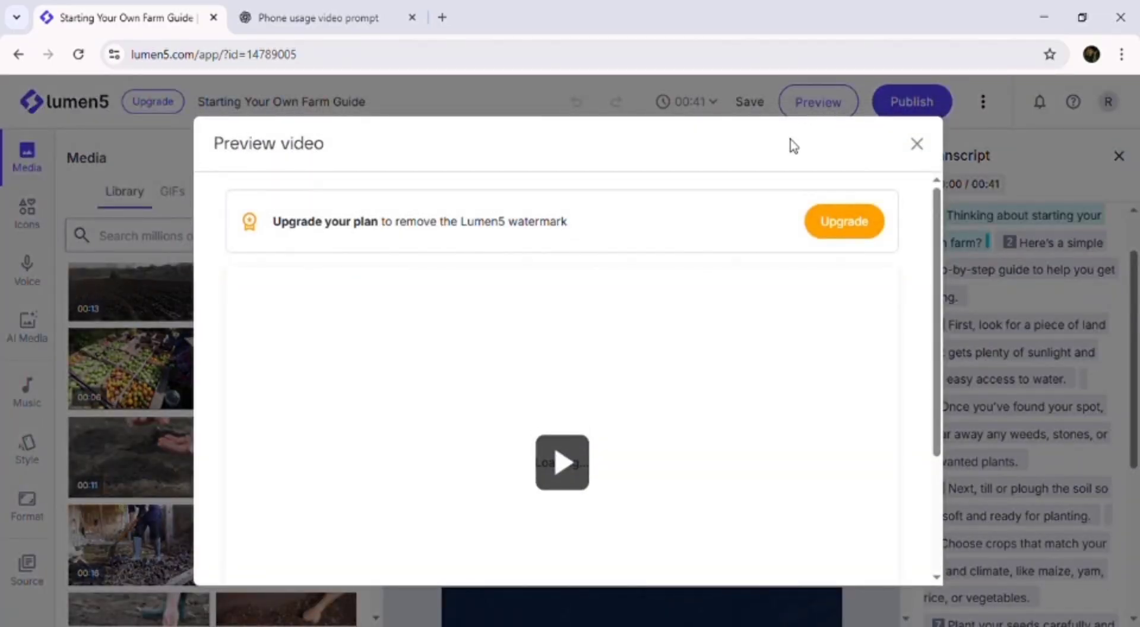
scroll(698, 419, down, 3)
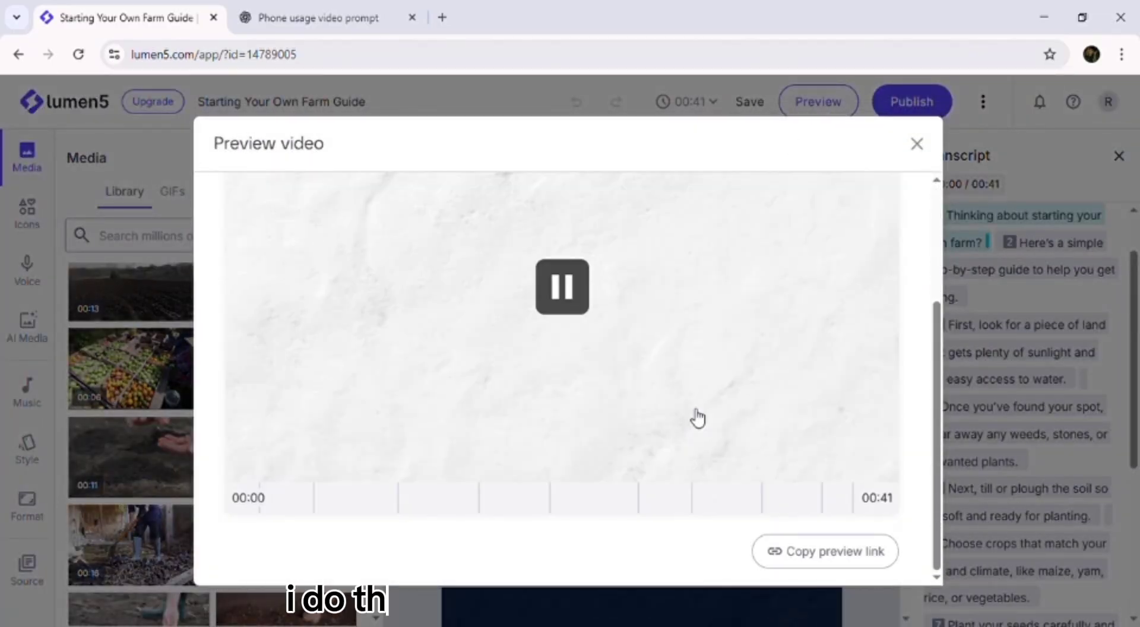
scroll(698, 419, up, 1)
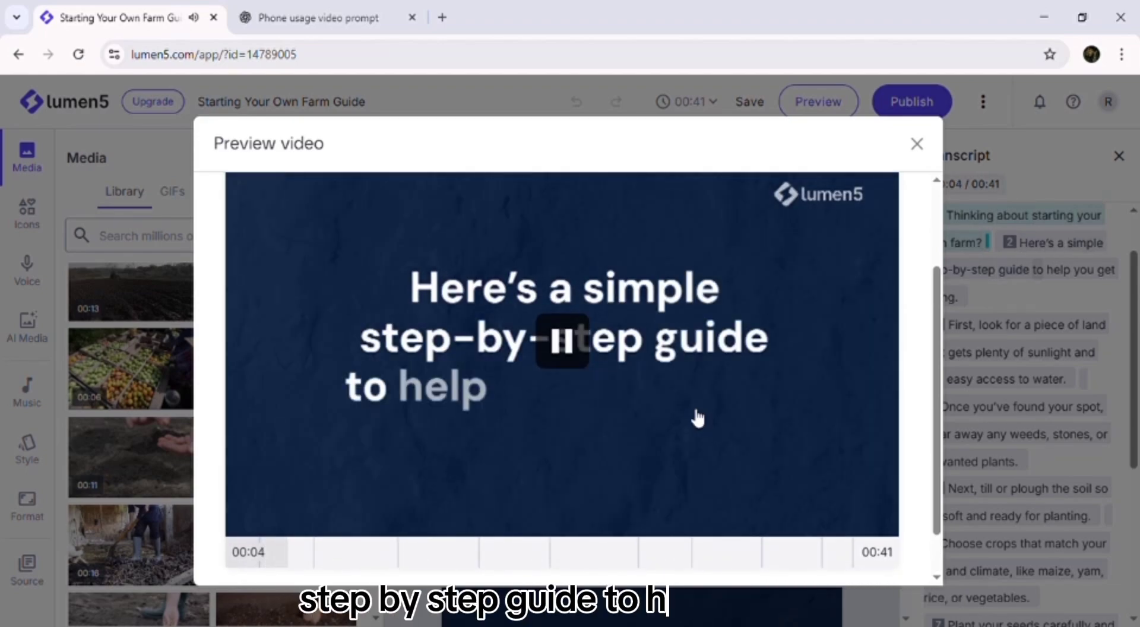
click(698, 418)
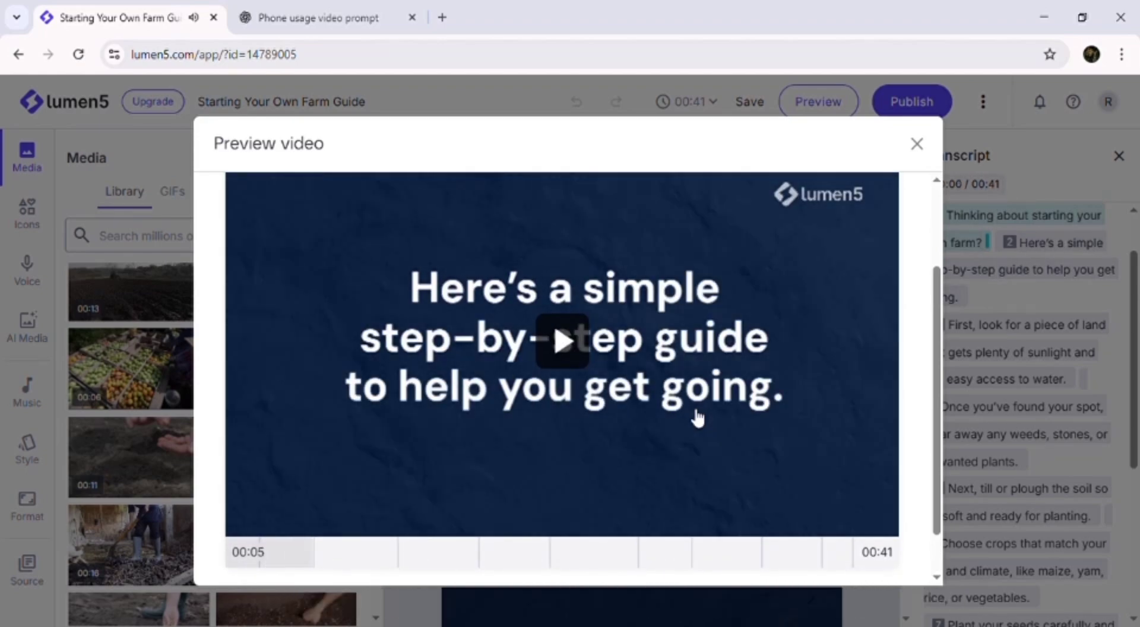
click(698, 419)
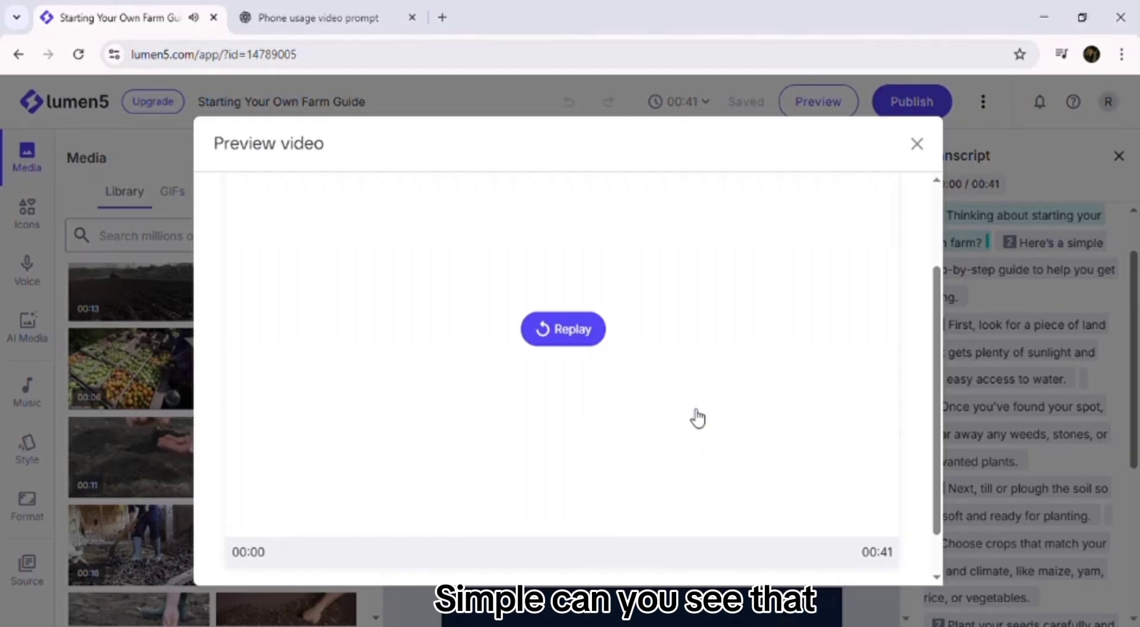
click(919, 144)
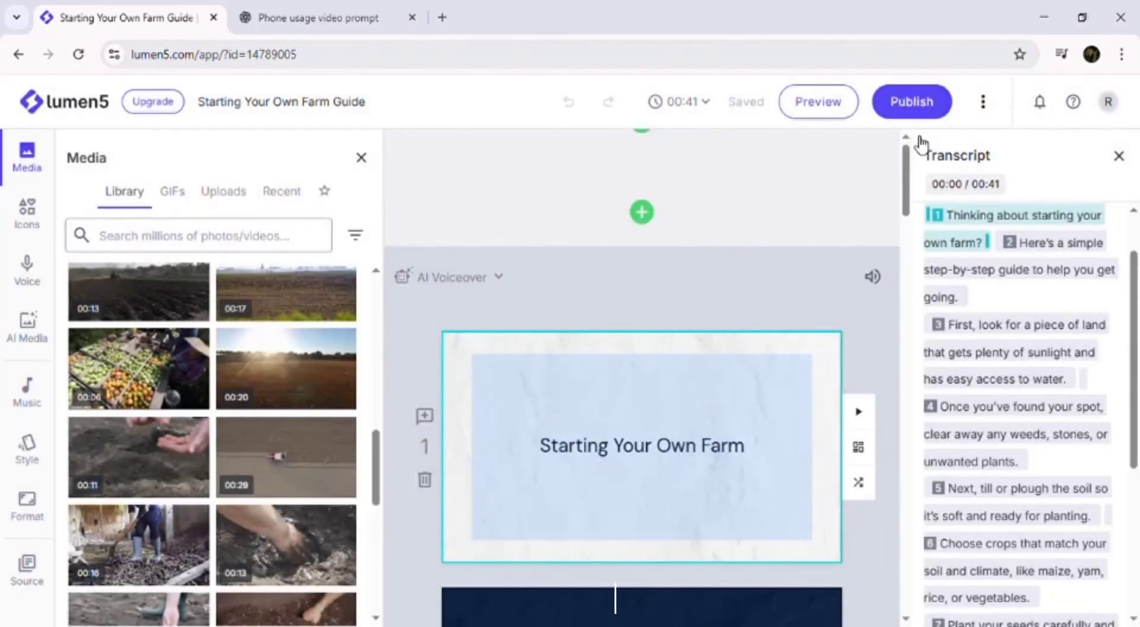
- Review the video's scenes and its voiceover transcript, and return to the opening scene
scroll(807, 358, down, 2)
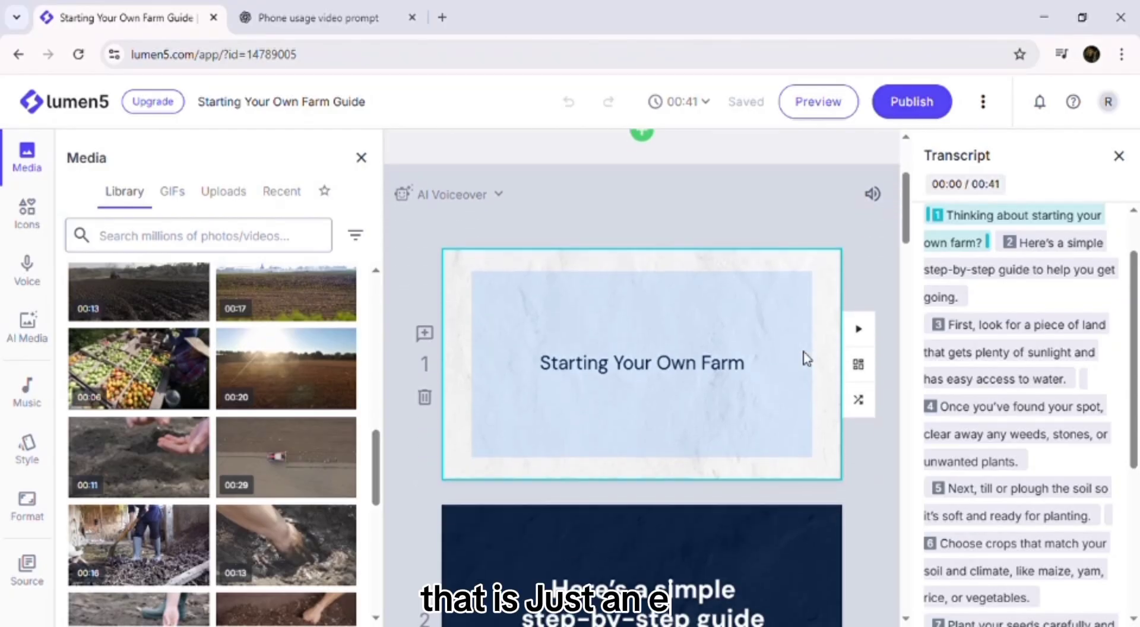
scroll(805, 356, down, 3)
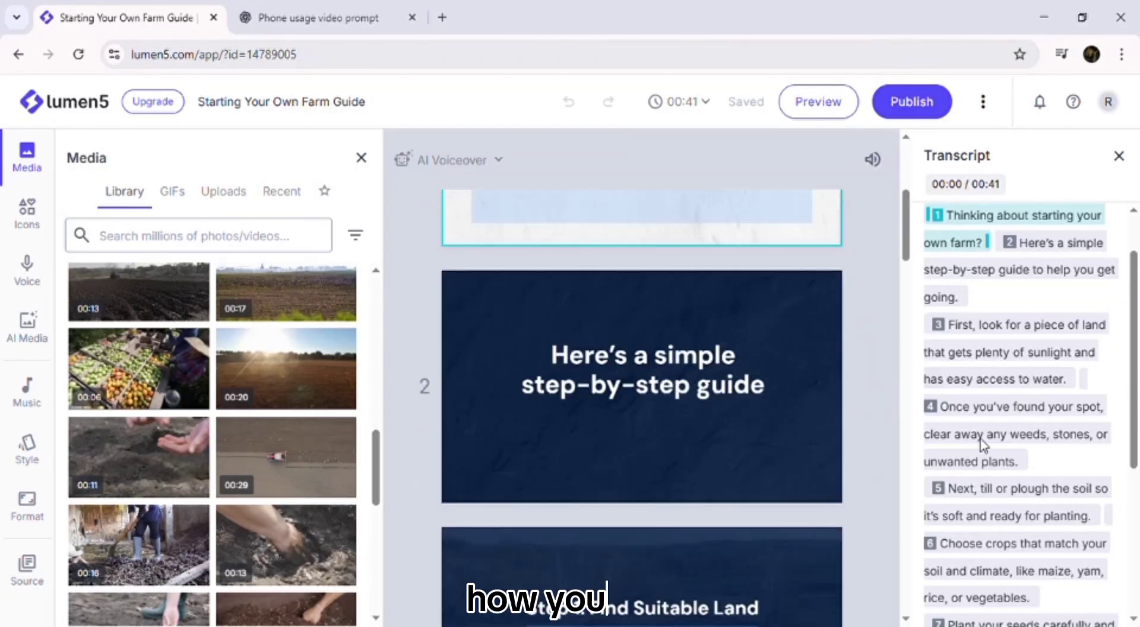
scroll(967, 438, down, 2)
scroll(987, 446, down, 2)
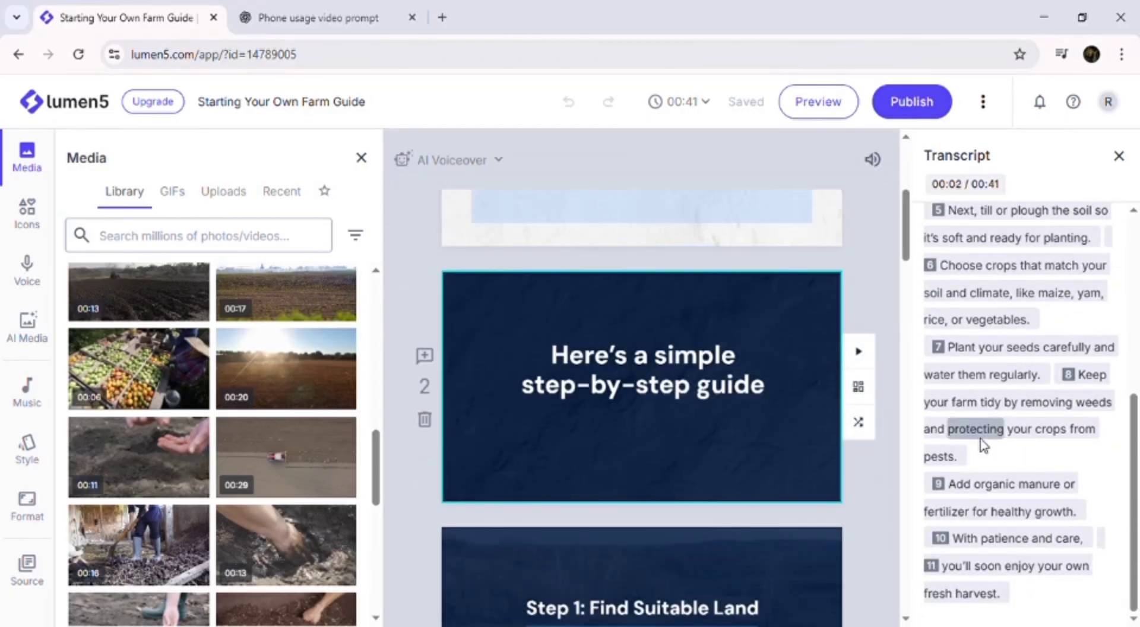
scroll(984, 445, up, 5)
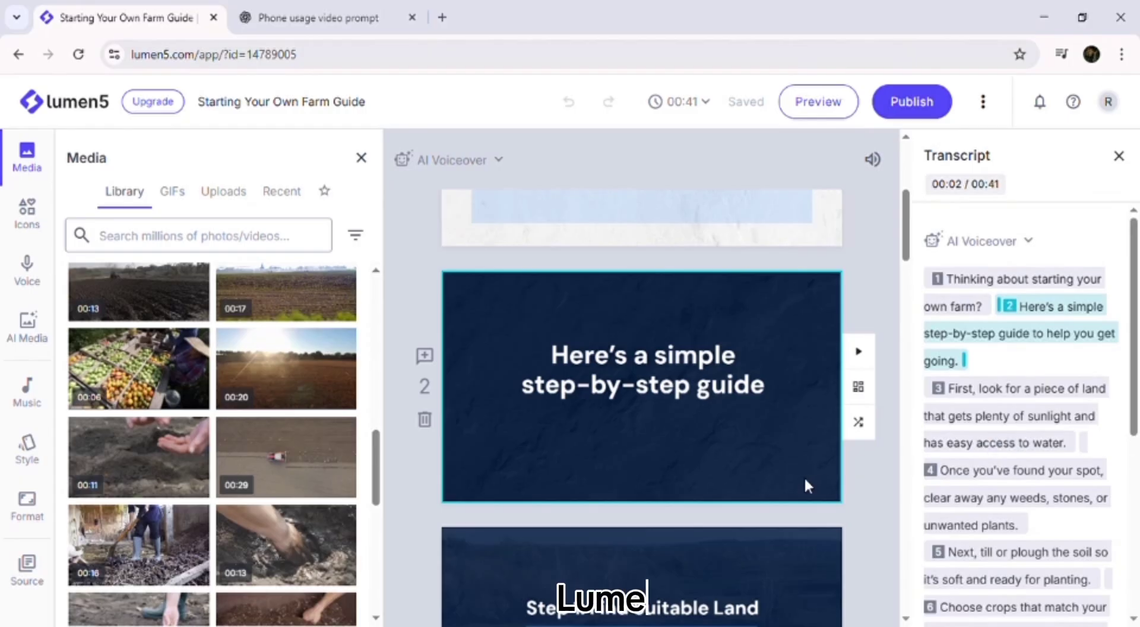
scroll(787, 531, down, 3)
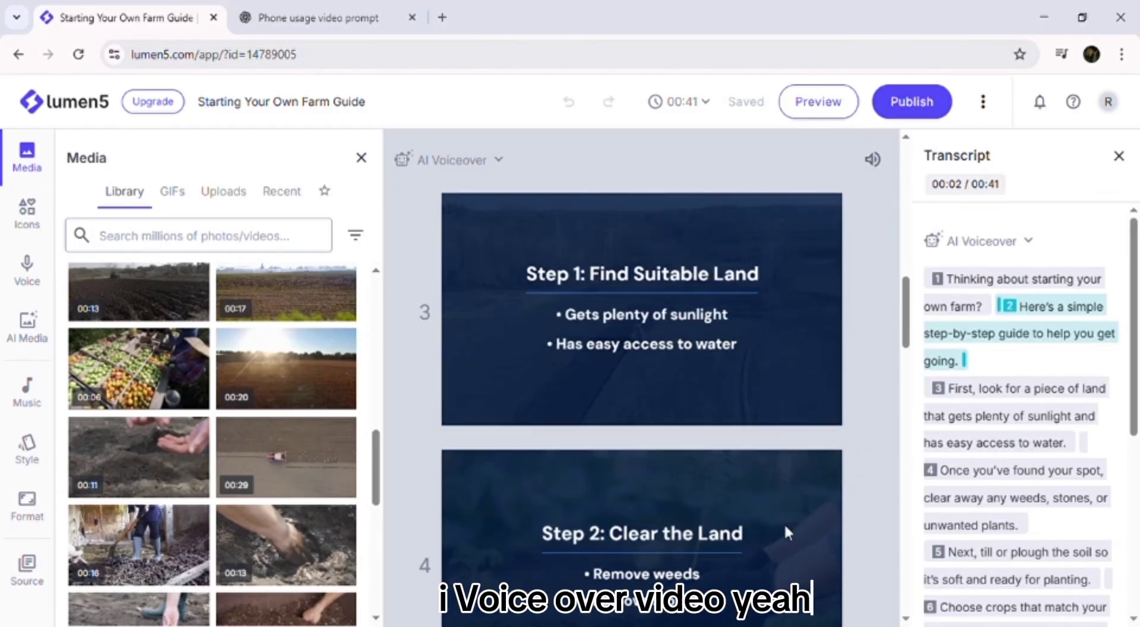
scroll(788, 531, down, 3)
scroll(792, 535, down, 5)
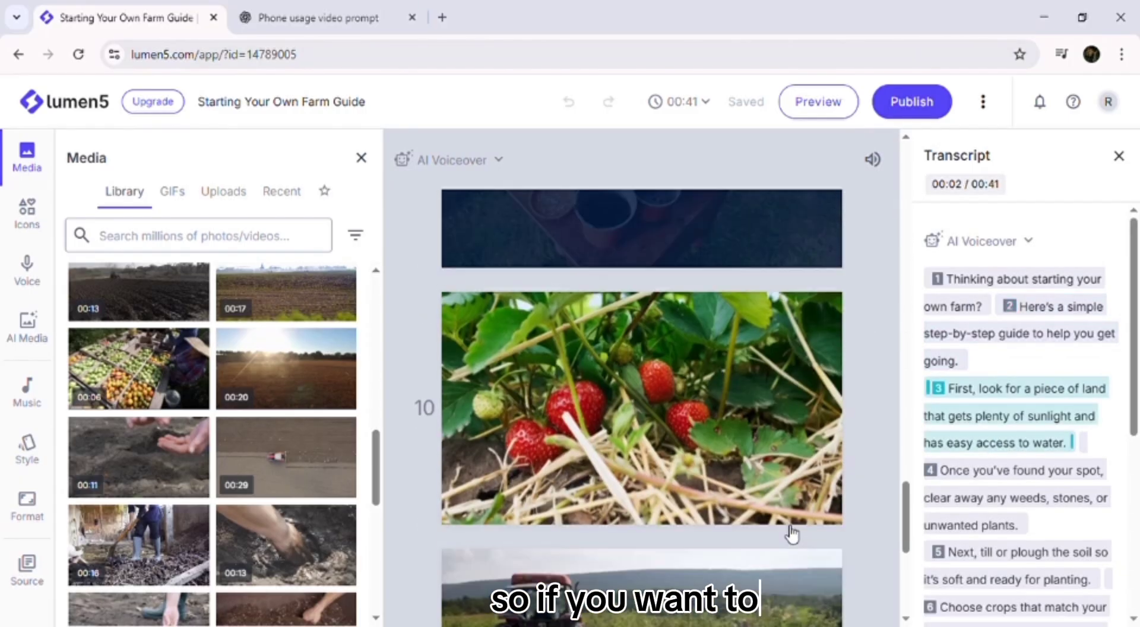
scroll(792, 534, up, 10)
scroll(791, 535, up, 10)
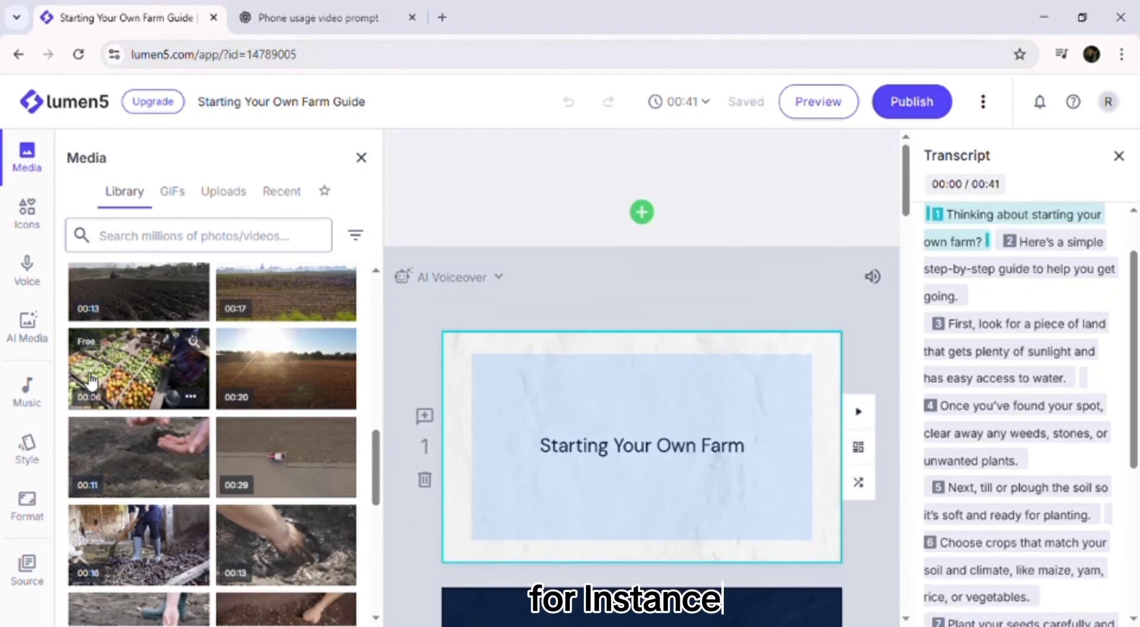
- Listen to the Morning Light background track and look through the available free and uploaded music
click(39, 392)
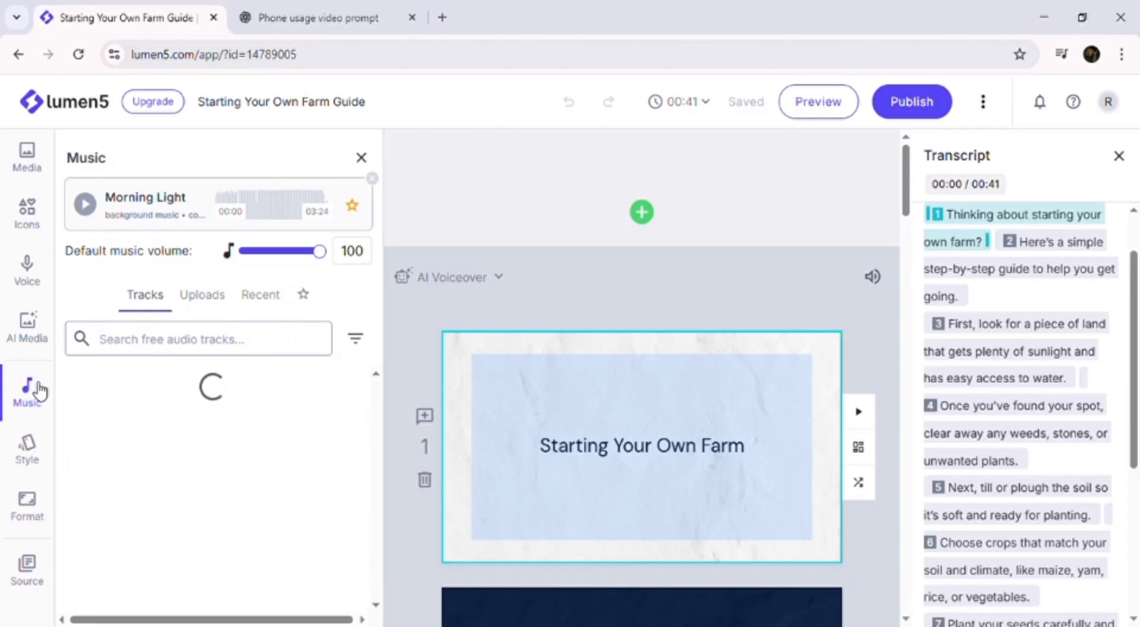
click(86, 205)
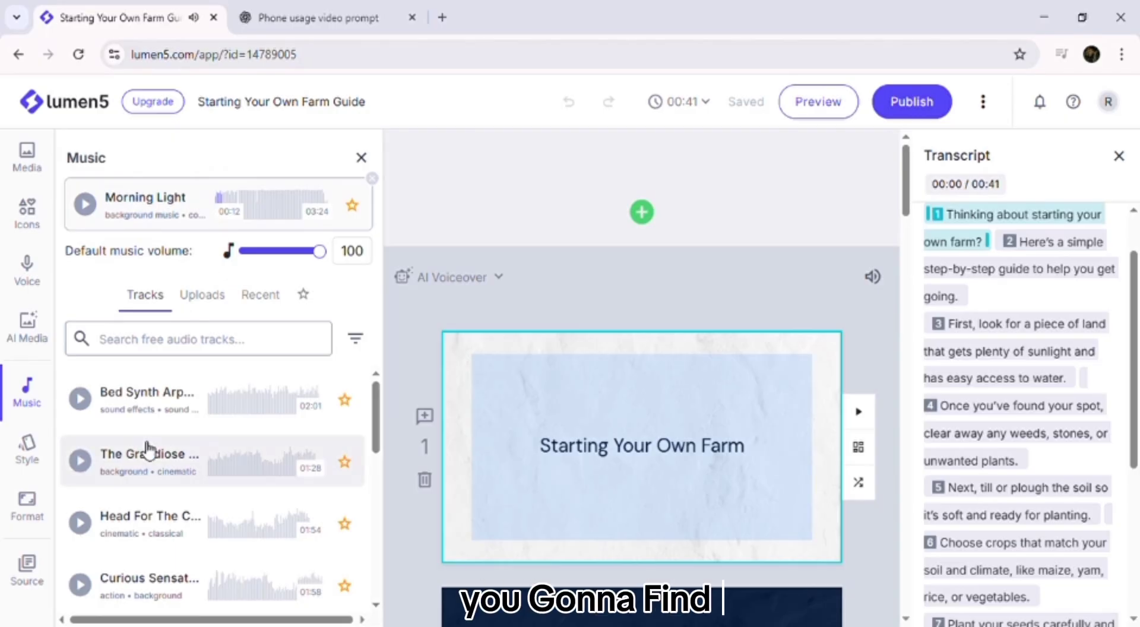
scroll(148, 451, down, 3)
scroll(148, 451, down, 12)
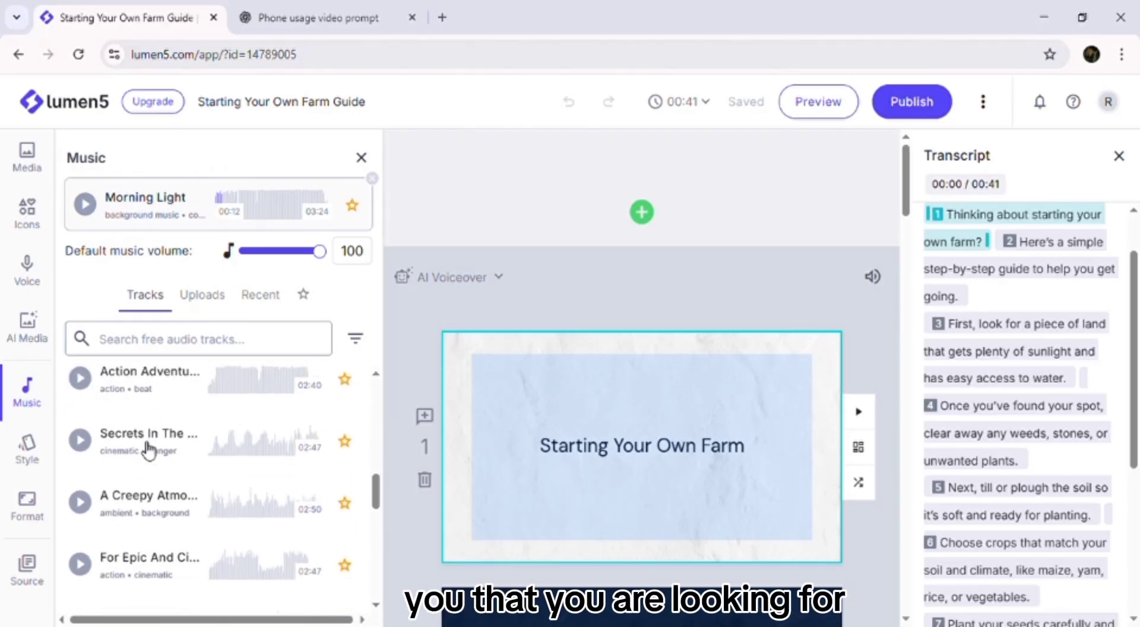
scroll(148, 451, down, 12)
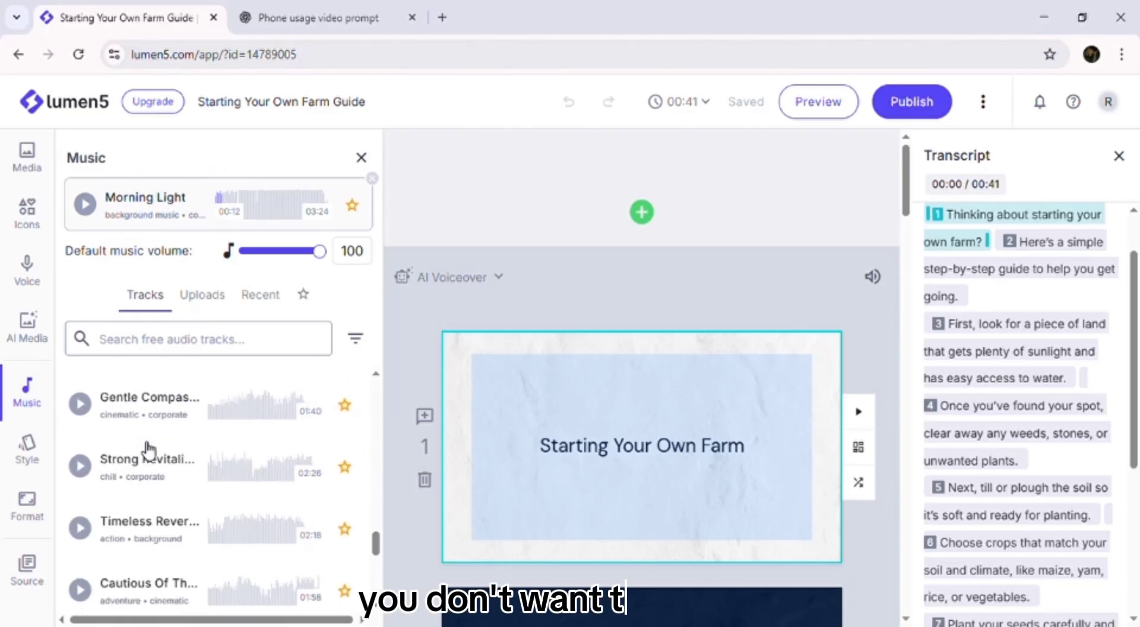
scroll(143, 450, down, 10)
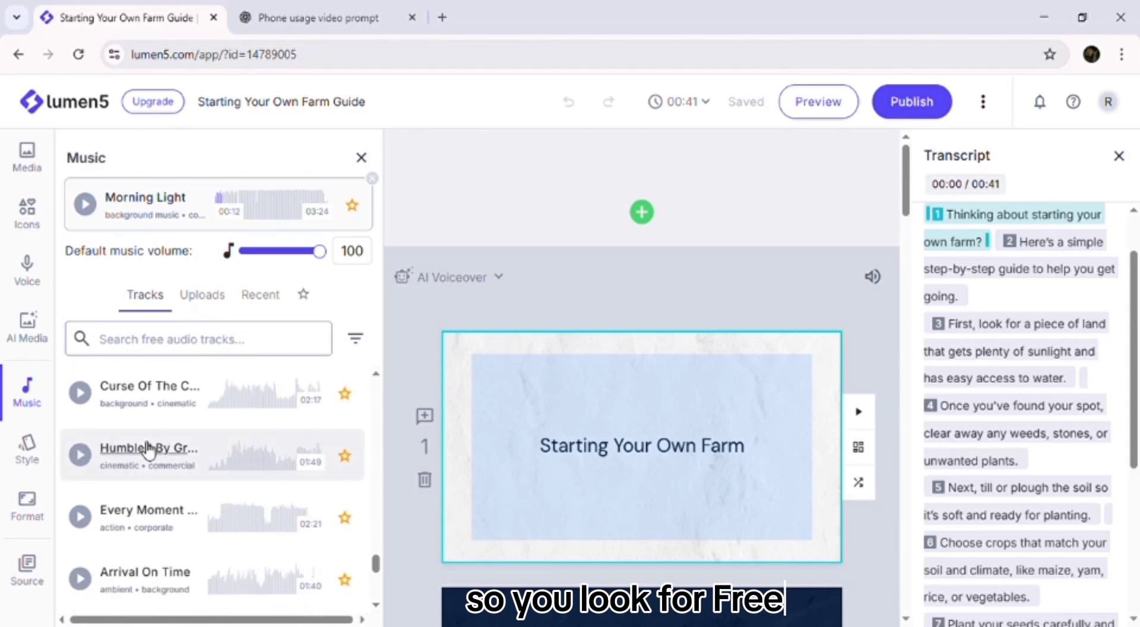
scroll(143, 450, down, 5)
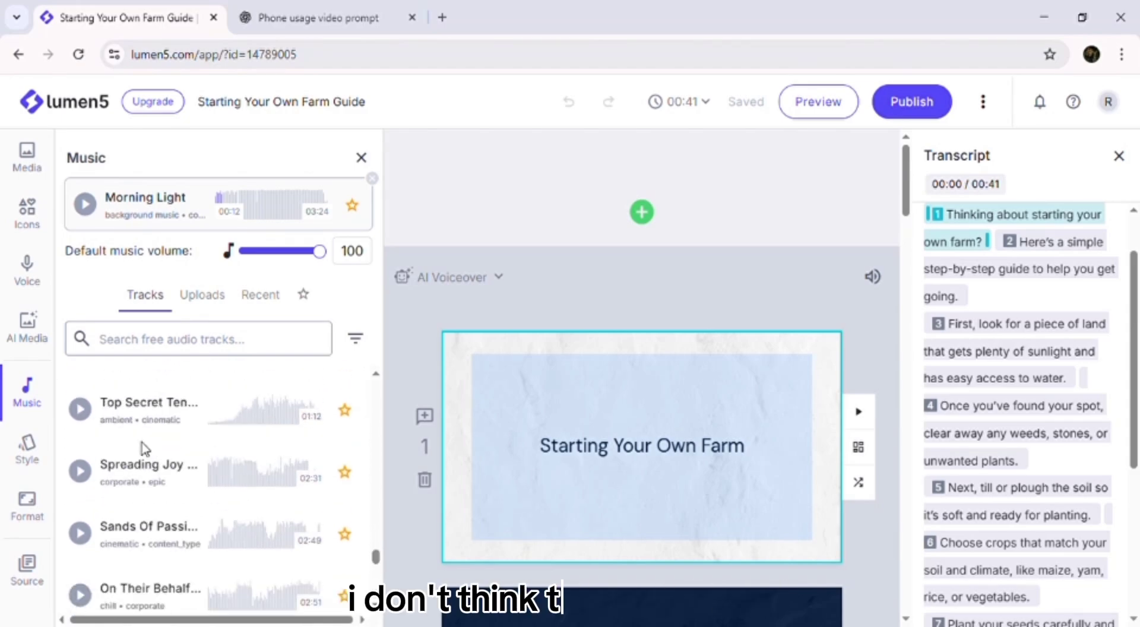
scroll(143, 449, down, 10)
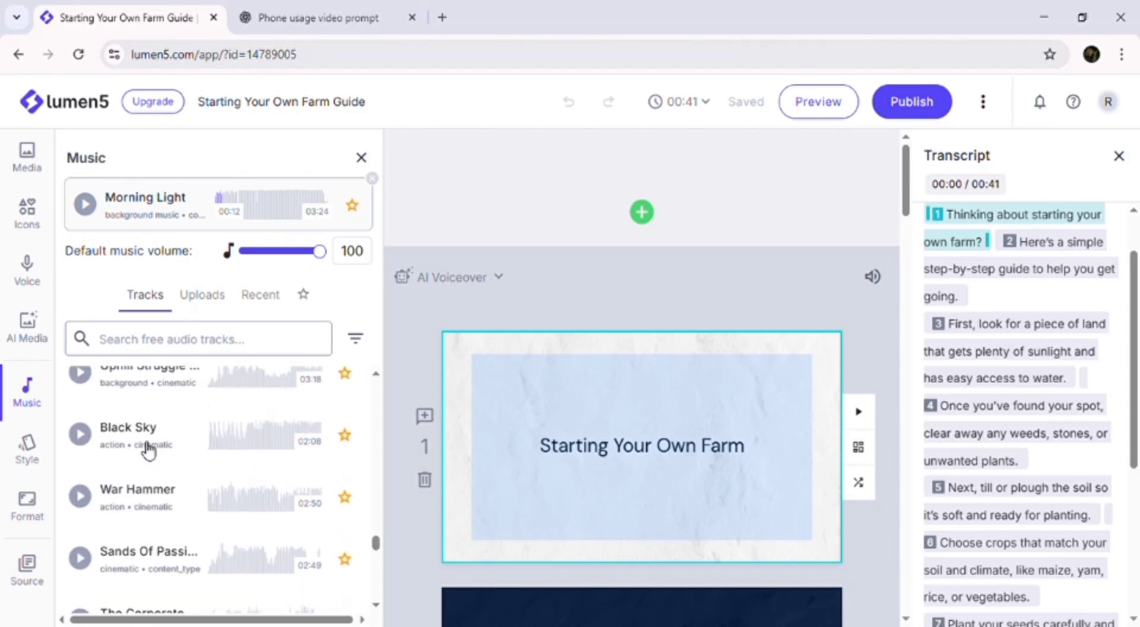
scroll(148, 452, up, 3)
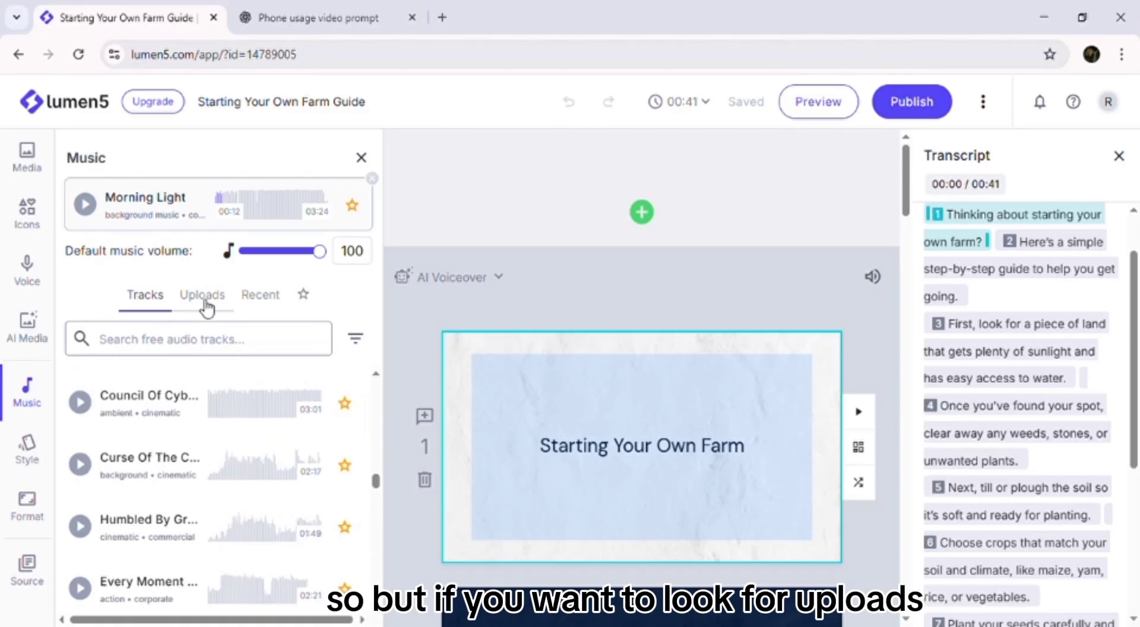
click(207, 306)
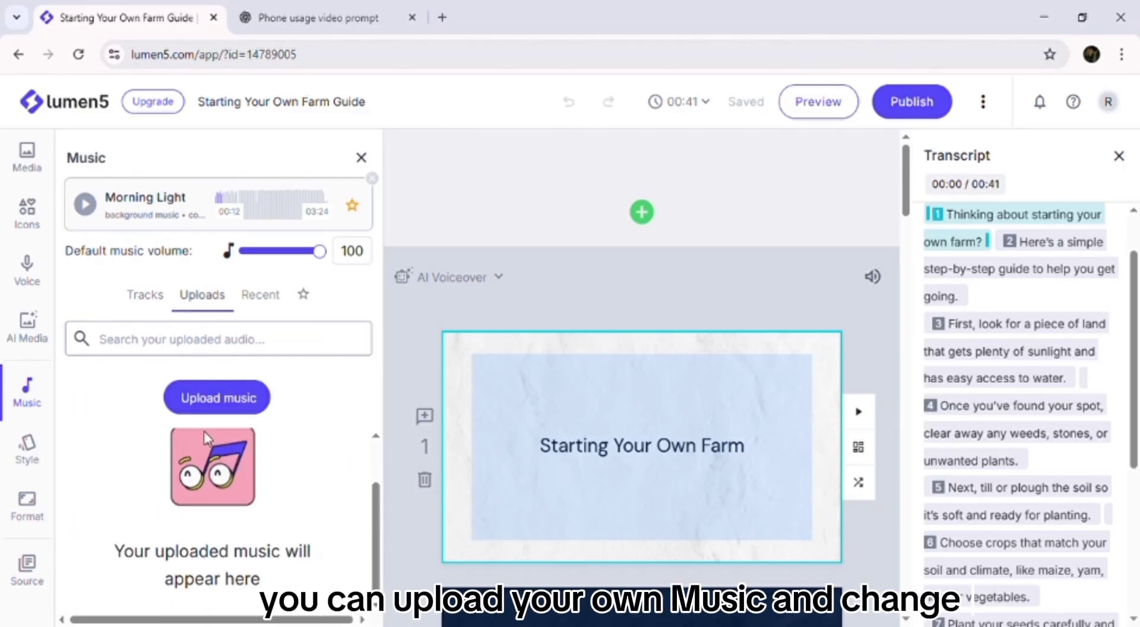
- Try the Canopy, Crystal and Bonfire colour palettes on the video, and apply the Terrain palette
click(44, 447)
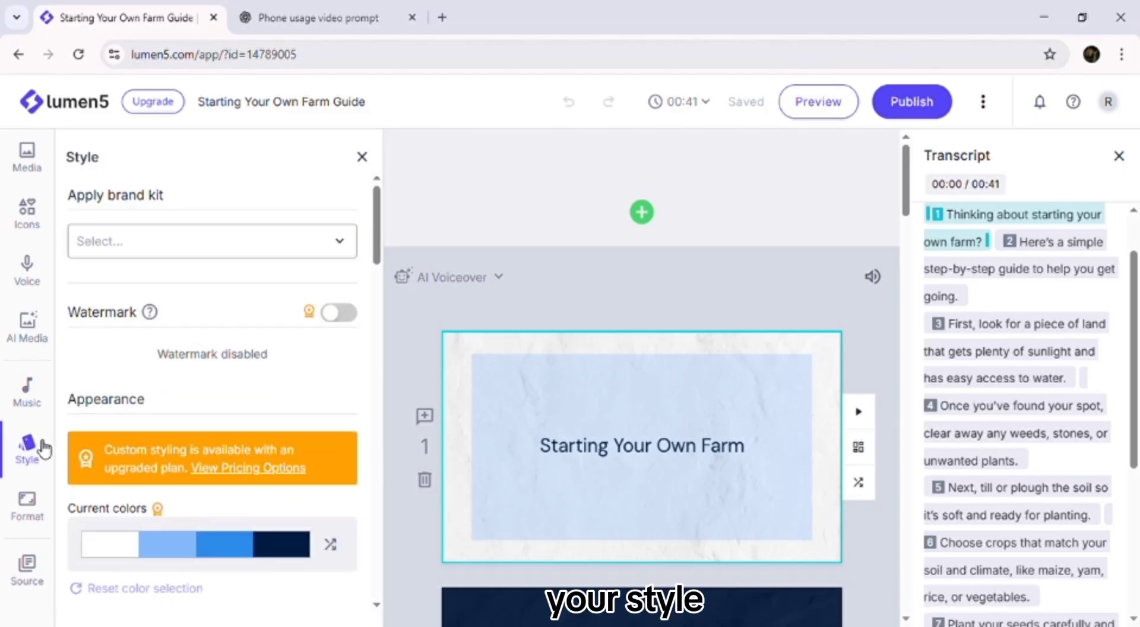
scroll(198, 516, down, 4)
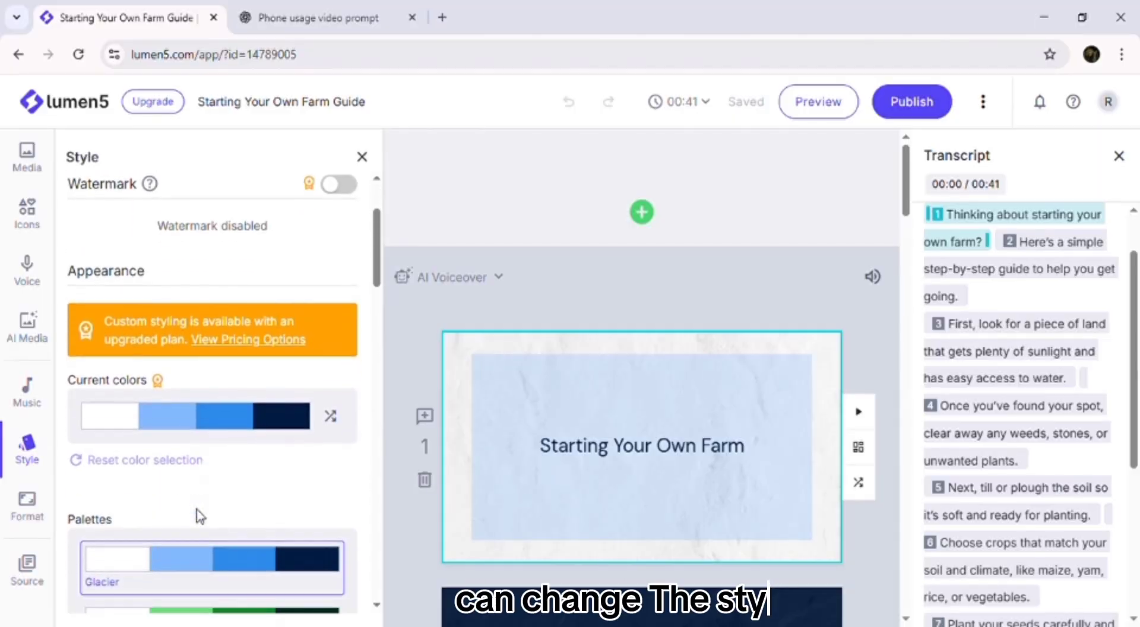
scroll(203, 516, down, 4)
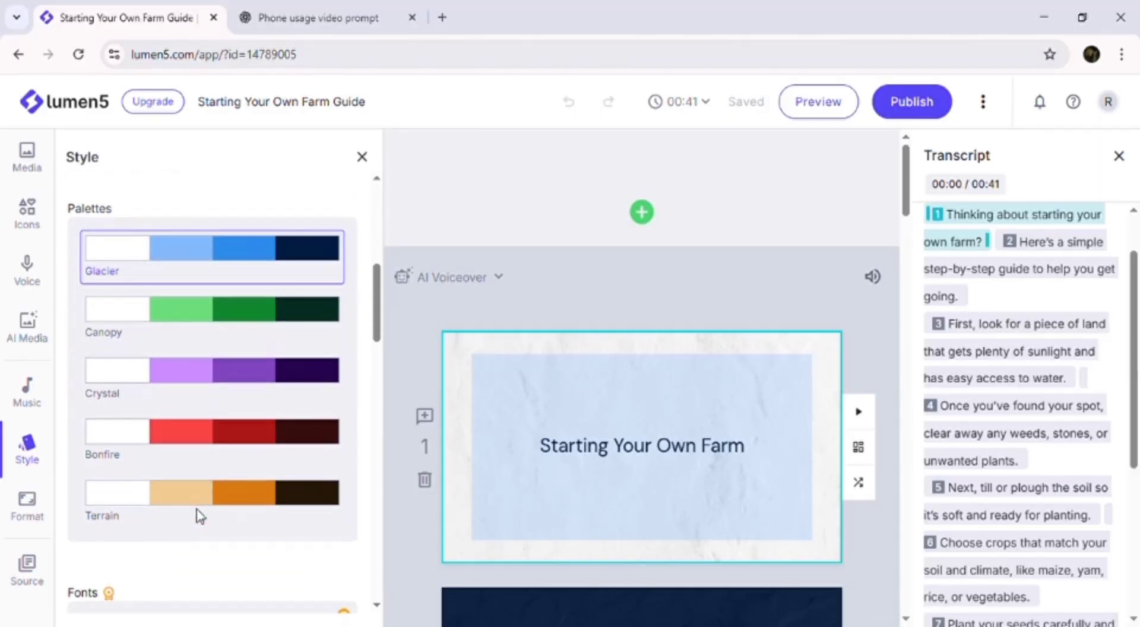
scroll(199, 512, up, 1)
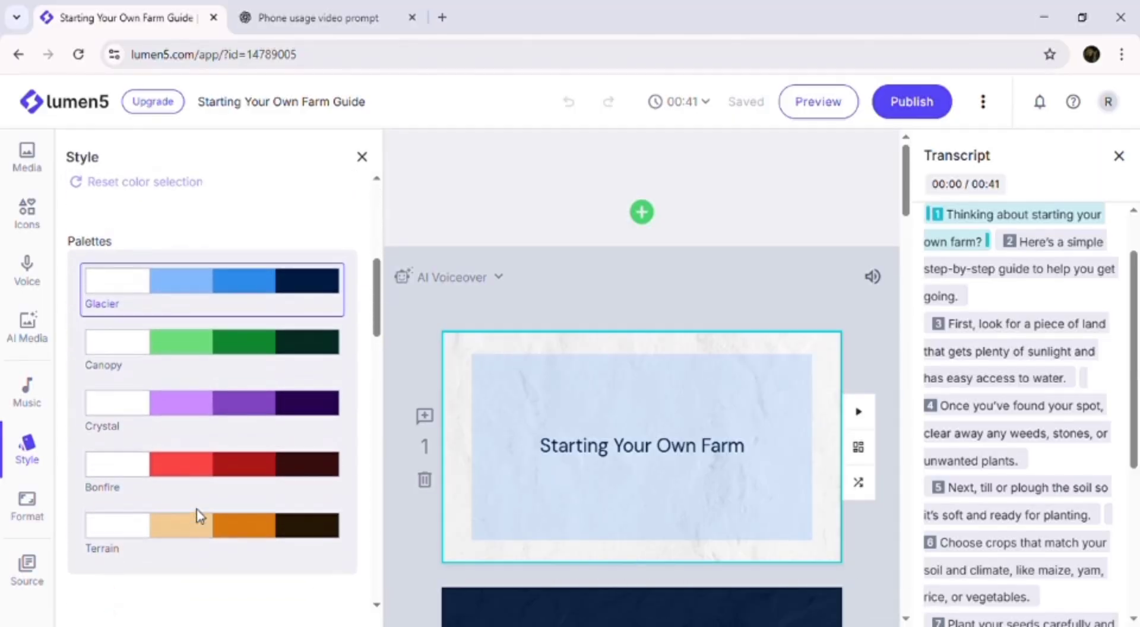
click(235, 351)
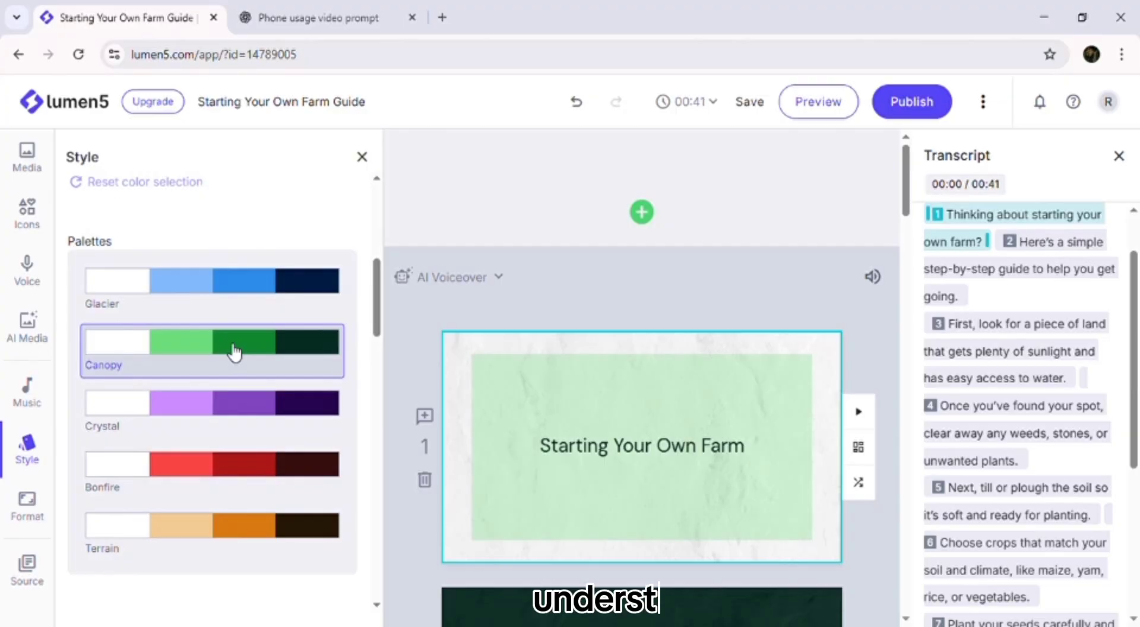
click(228, 404)
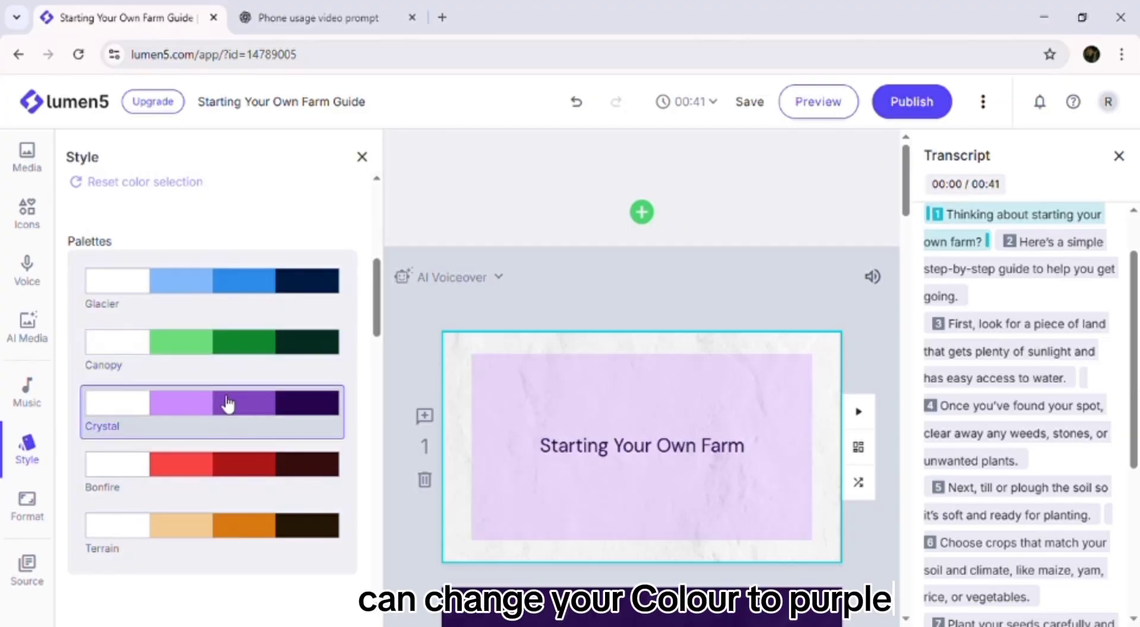
scroll(627, 457, down, 10)
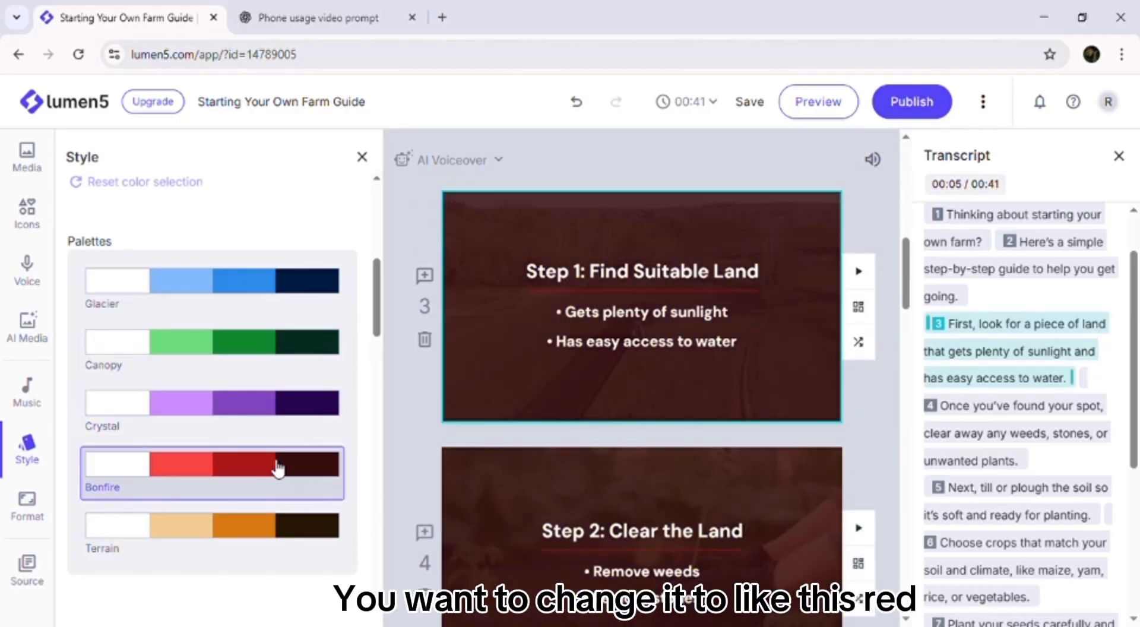
click(256, 525)
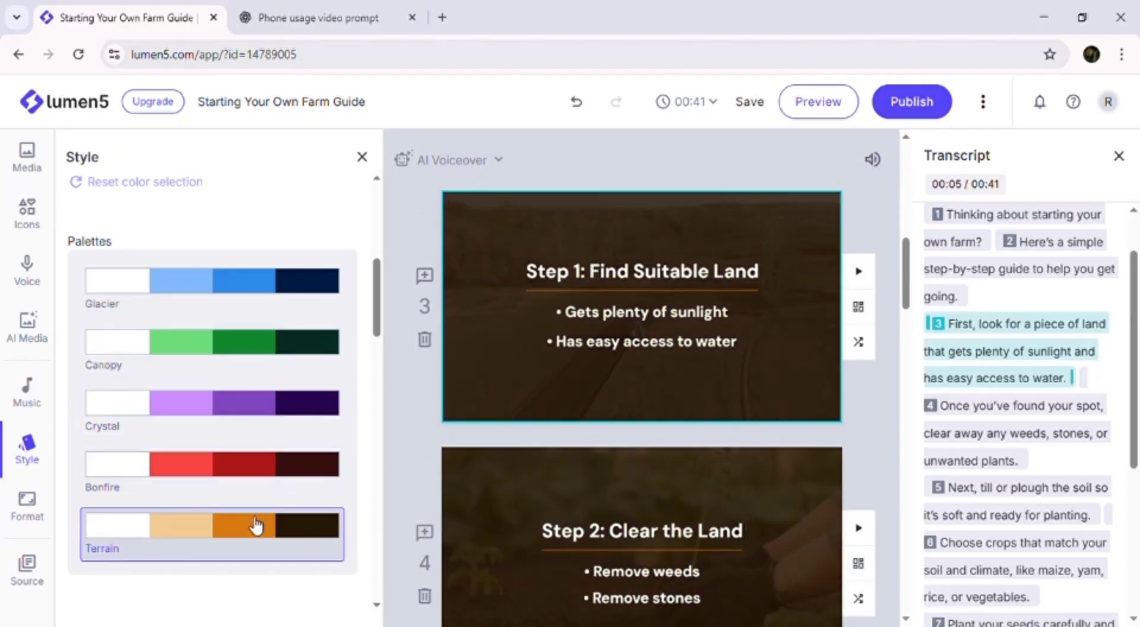
scroll(606, 374, up, 10)
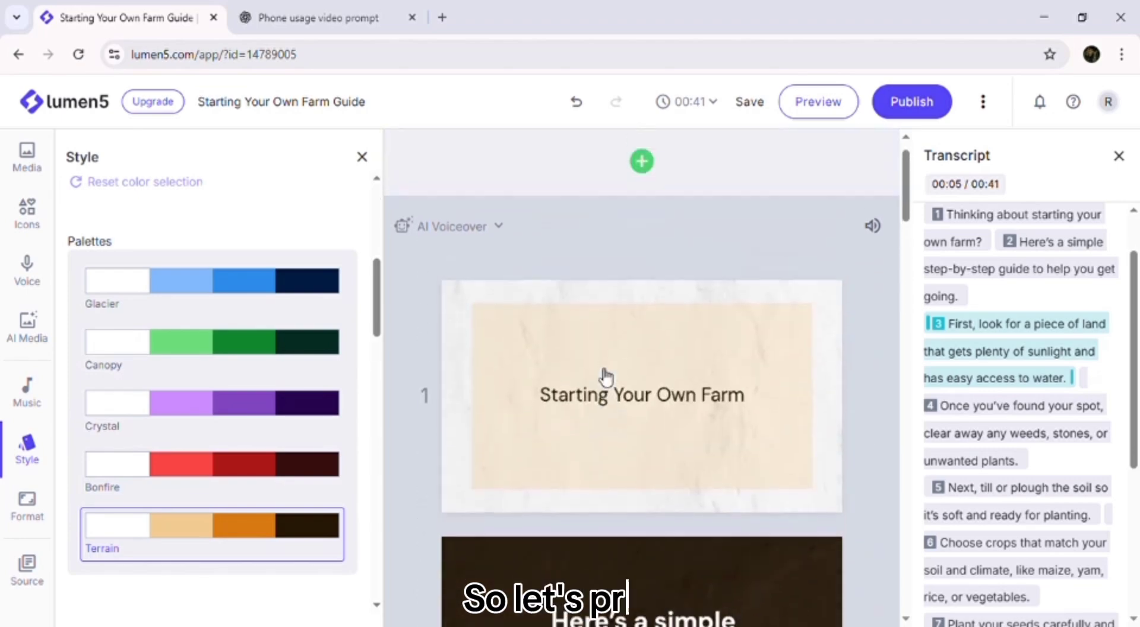
- Play the preview of the farm guide video with the Terrain palette applied and close it
click(833, 118)
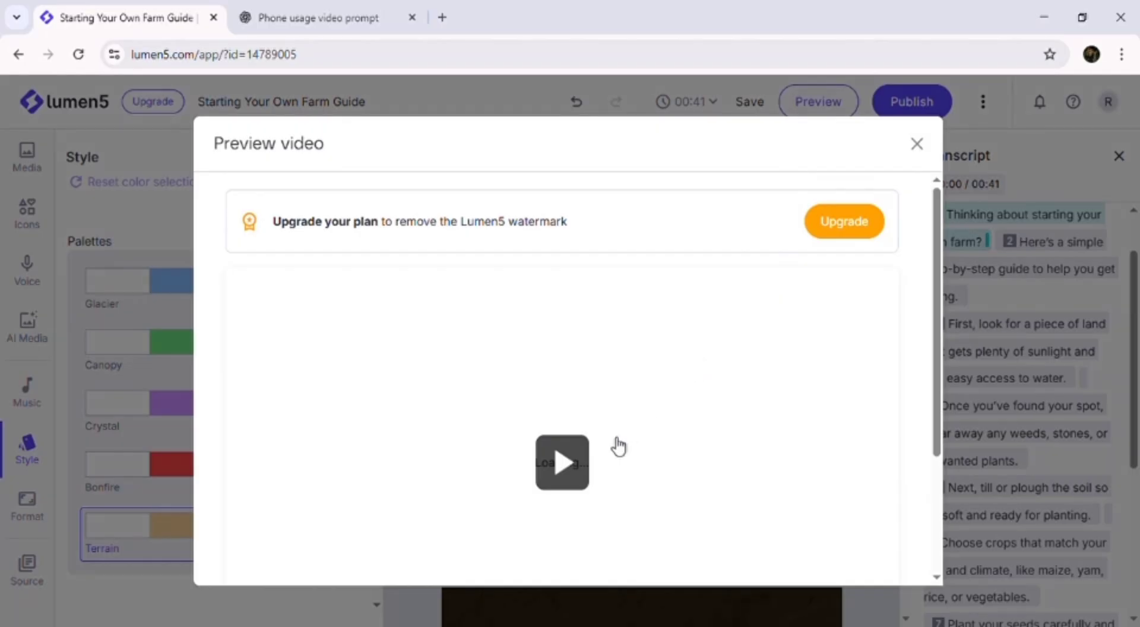
click(564, 480)
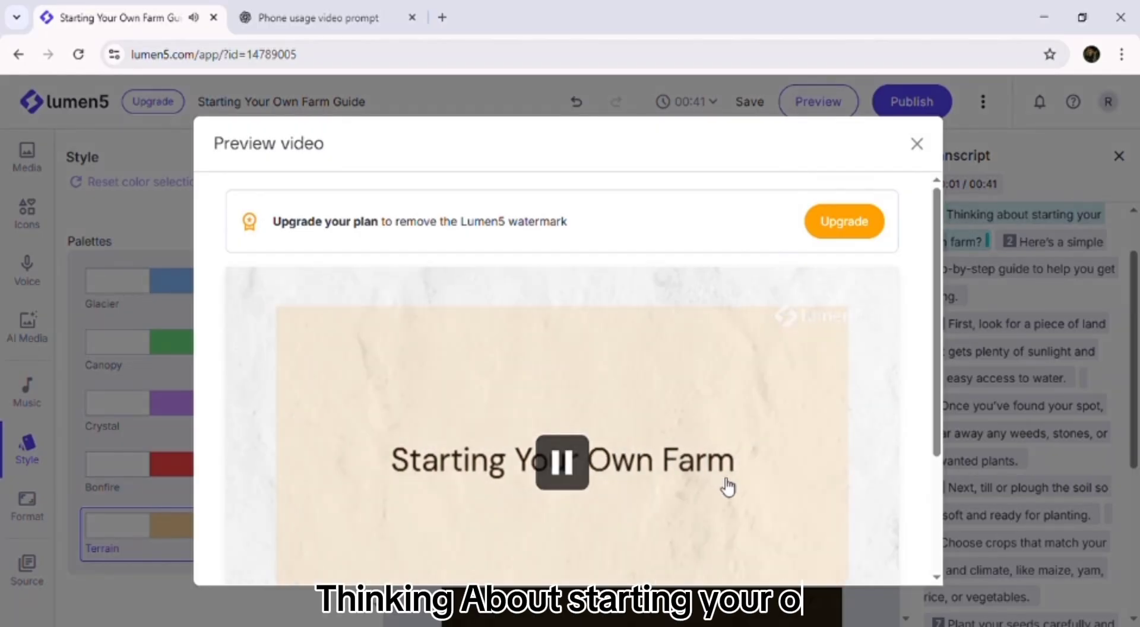
scroll(754, 493, down, 3)
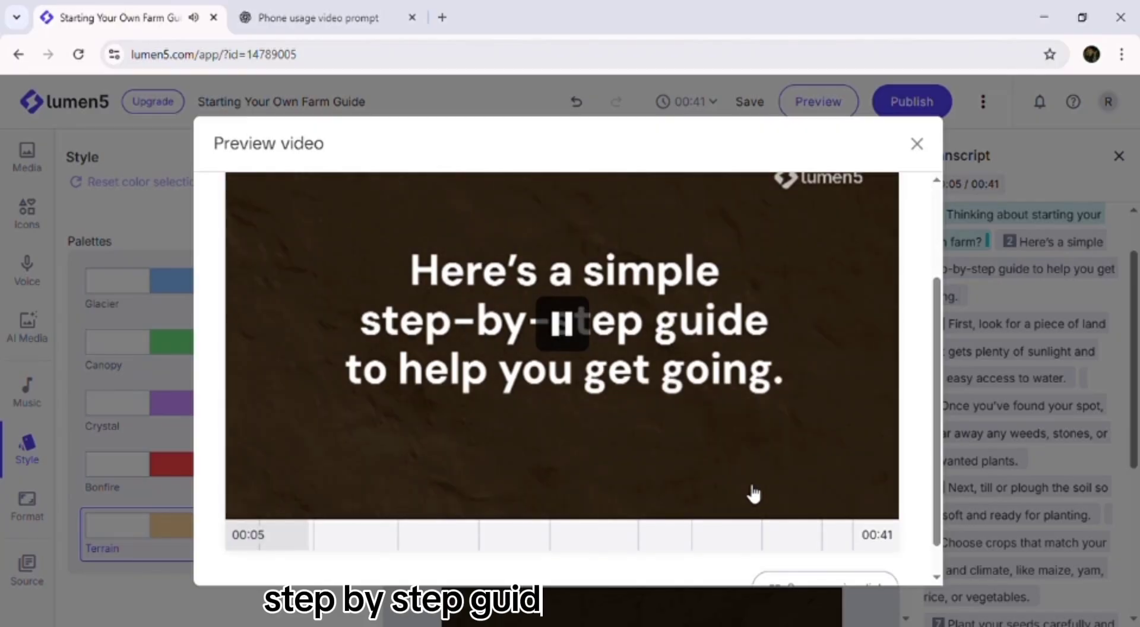
scroll(753, 493, up, 1)
scroll(753, 493, up, 1)
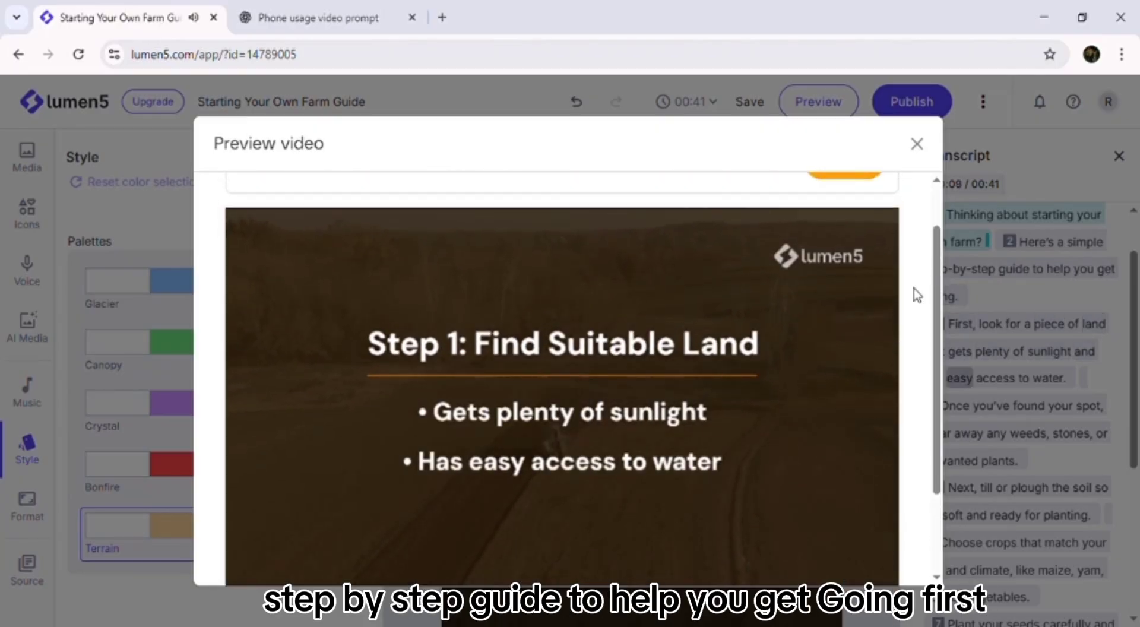
click(917, 145)
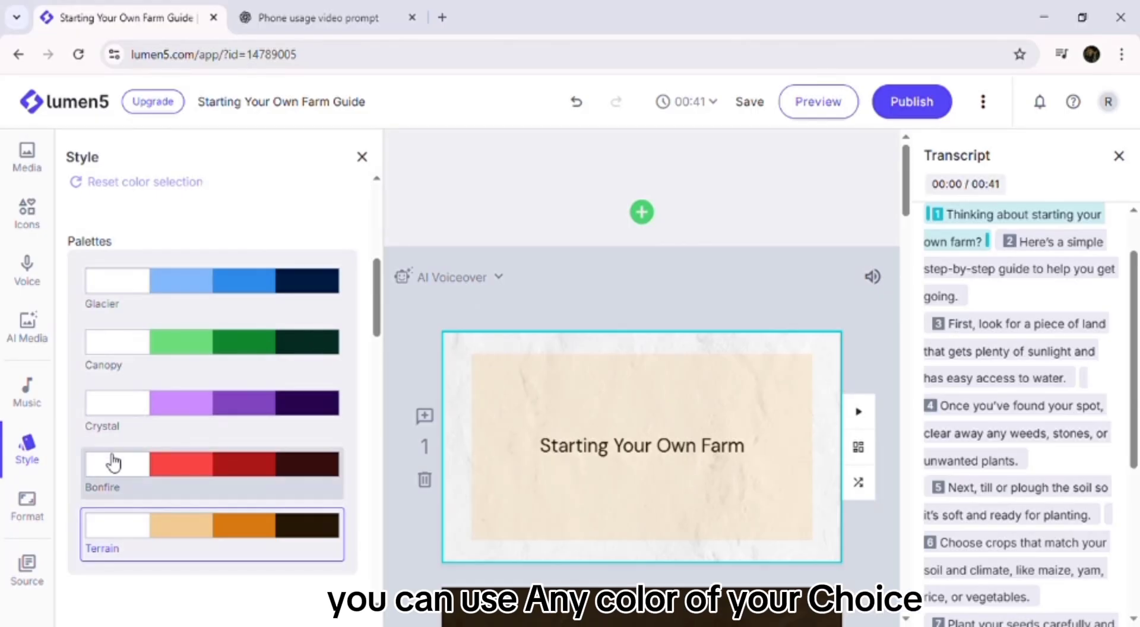
- Try the Bar build caption style, look through the other caption styles, and set the captions back to None
scroll(113, 461, down, 12)
scroll(113, 461, up, 3)
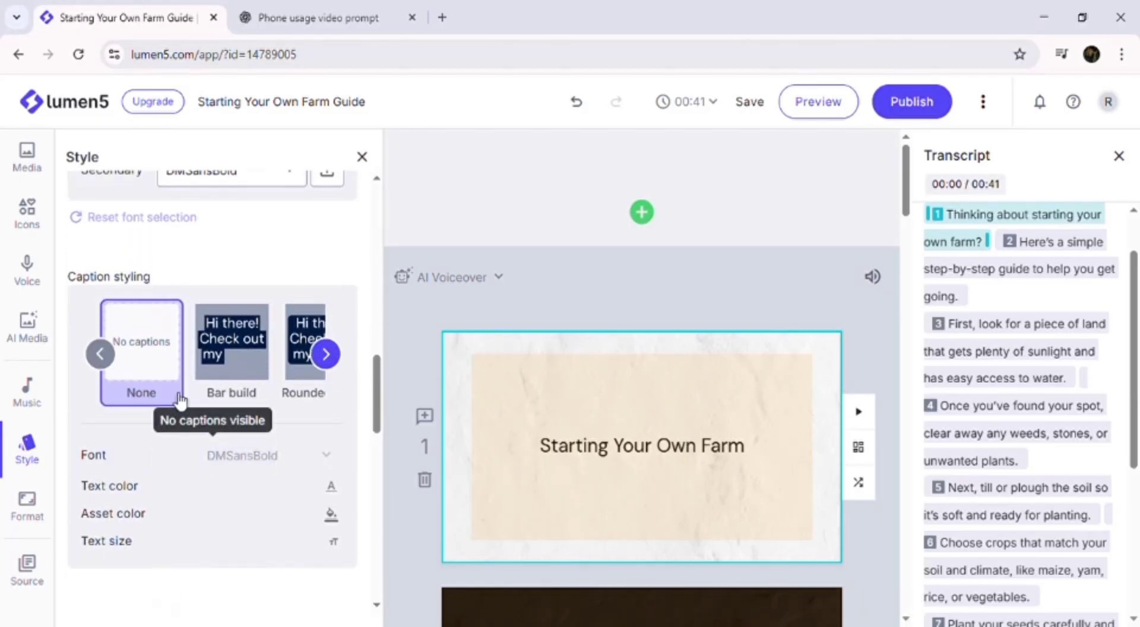
click(231, 383)
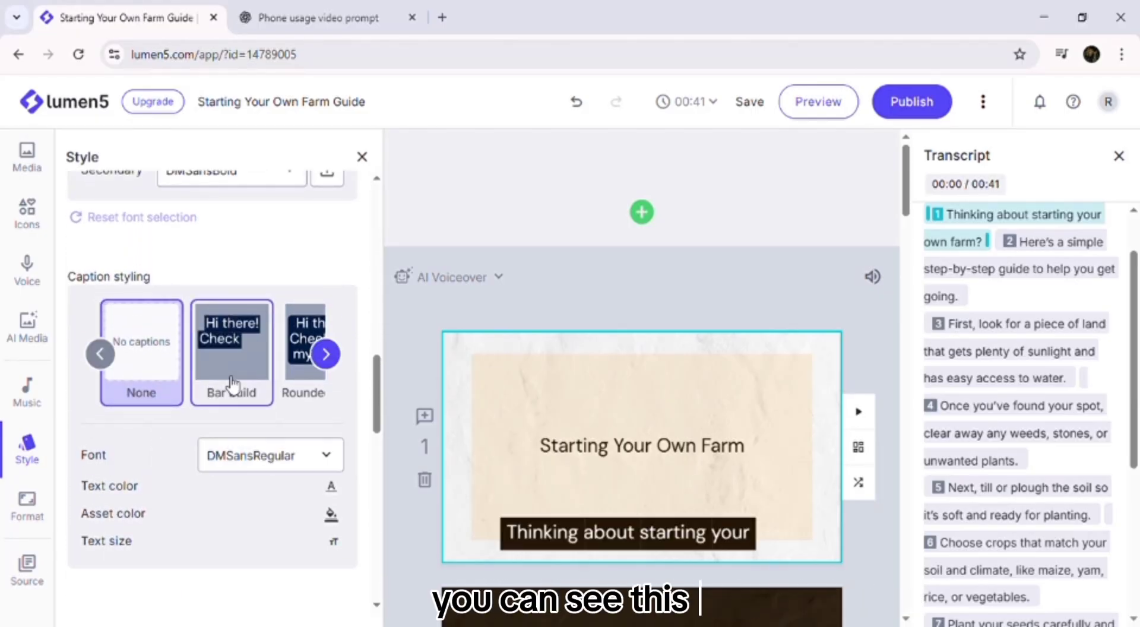
click(321, 385)
click(321, 385)
click(321, 385)
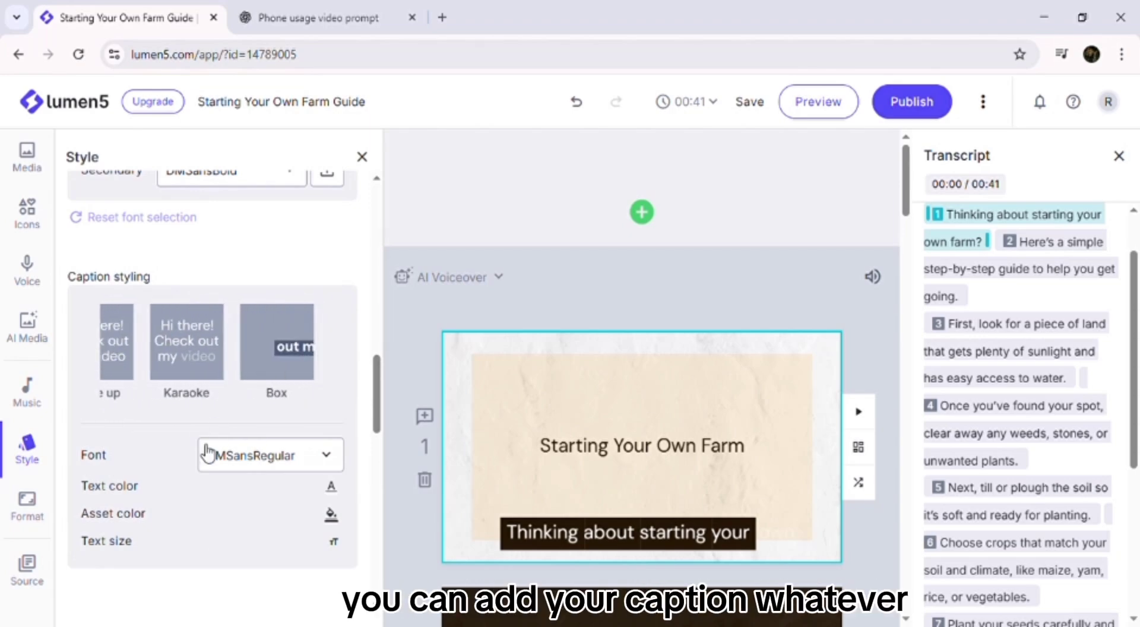
click(147, 385)
scroll(147, 381, left, 7)
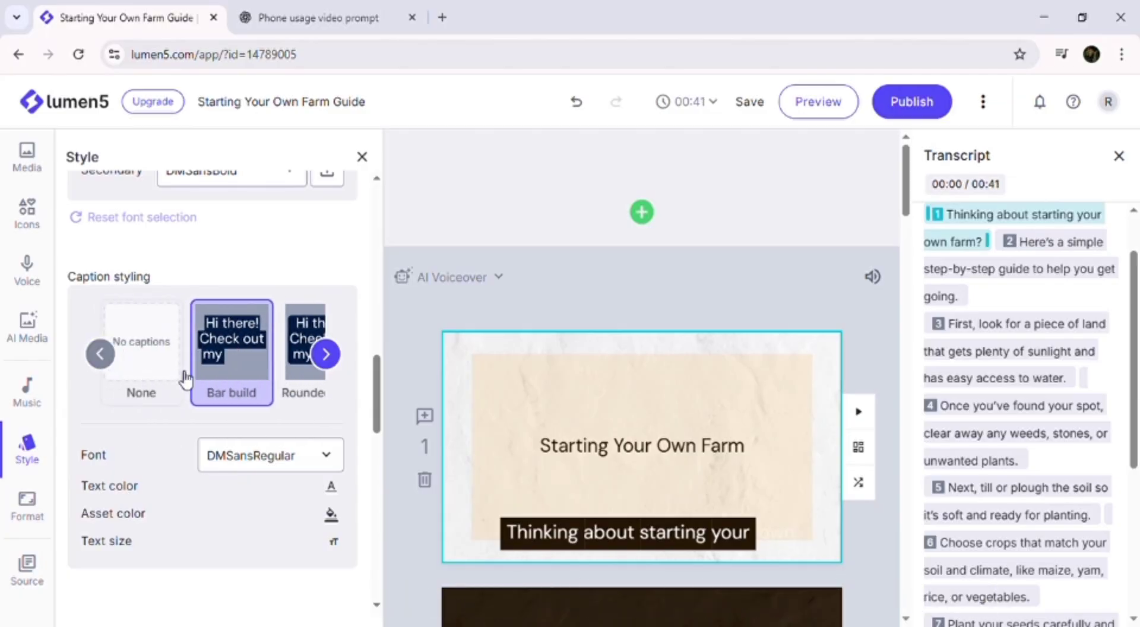
click(164, 387)
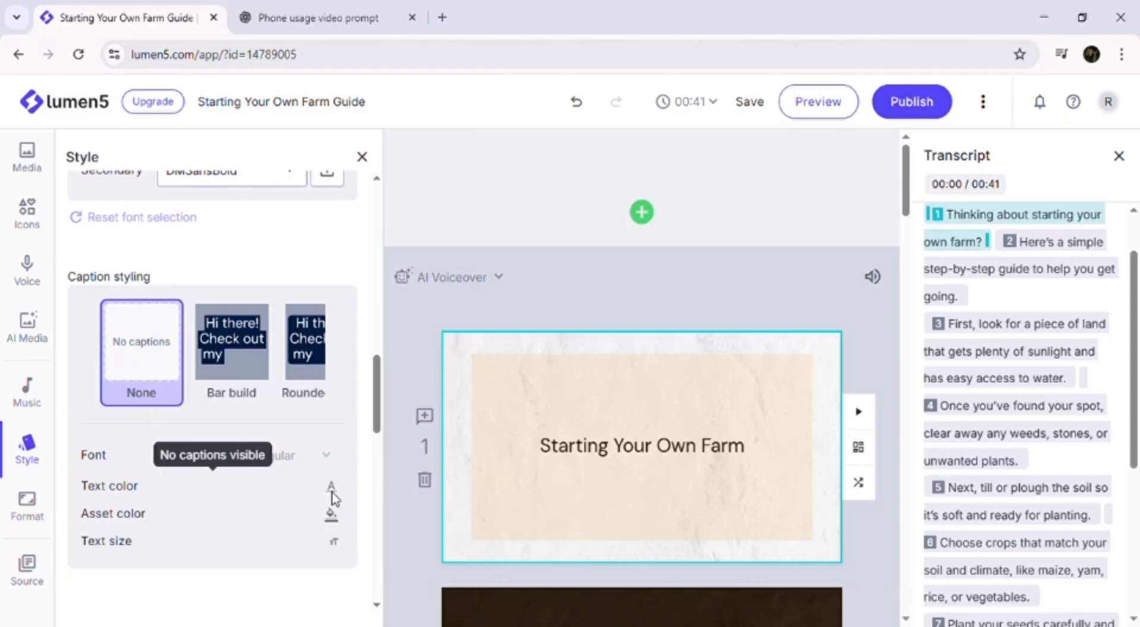
- Look through the remaining style options, including image filters and scene transitions, and browse the icon library
scroll(262, 553, down, 6)
scroll(262, 552, down, 3)
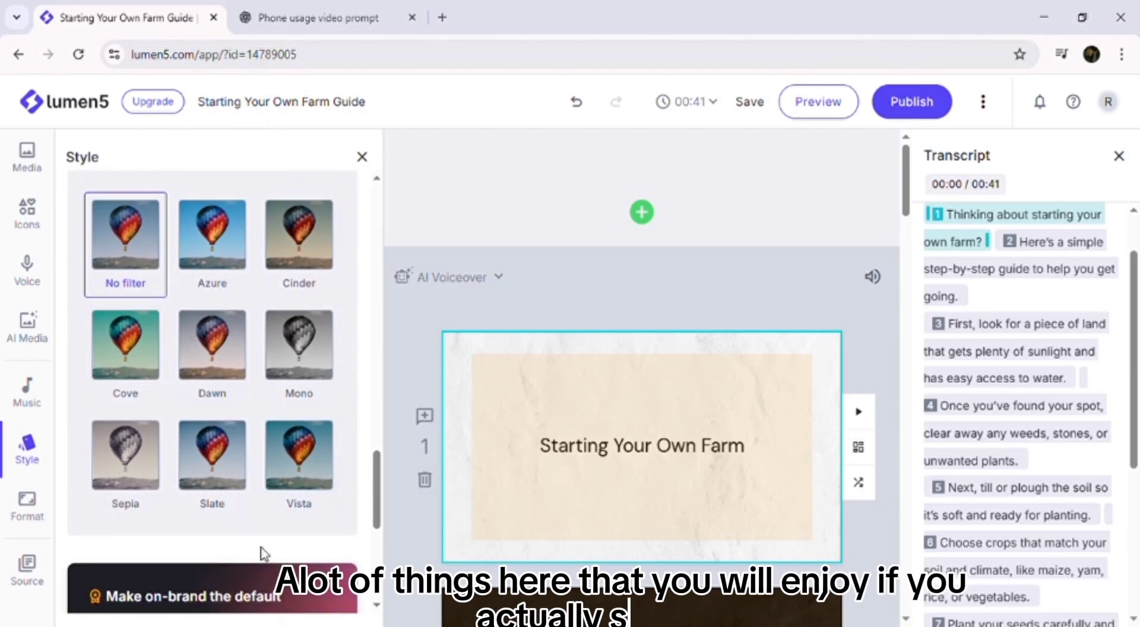
scroll(266, 554, down, 5)
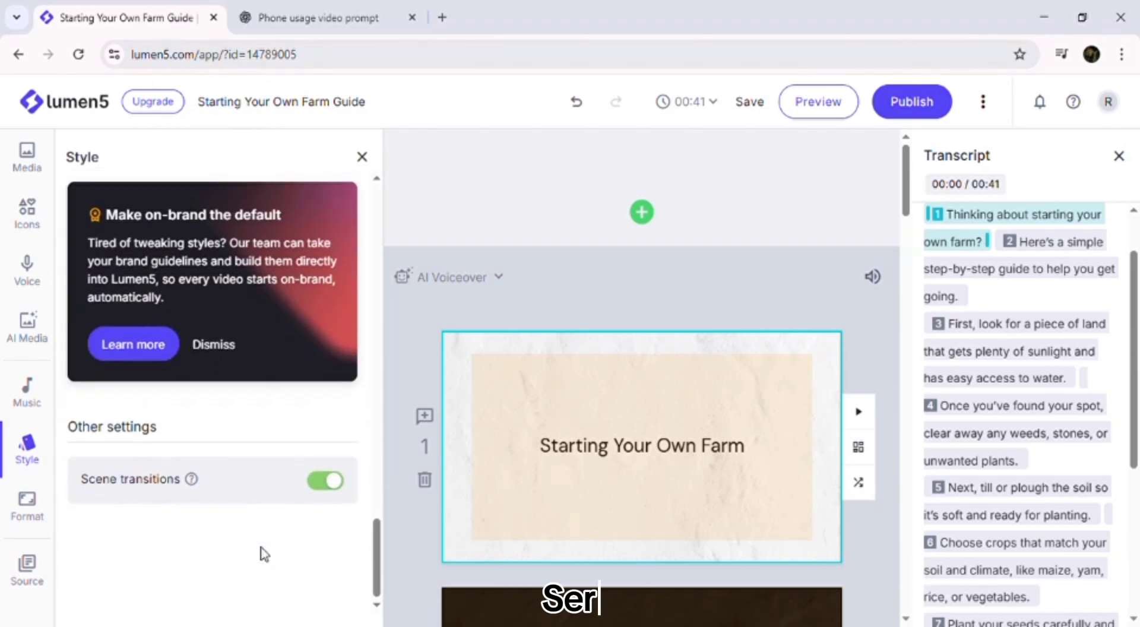
scroll(262, 546, up, 12)
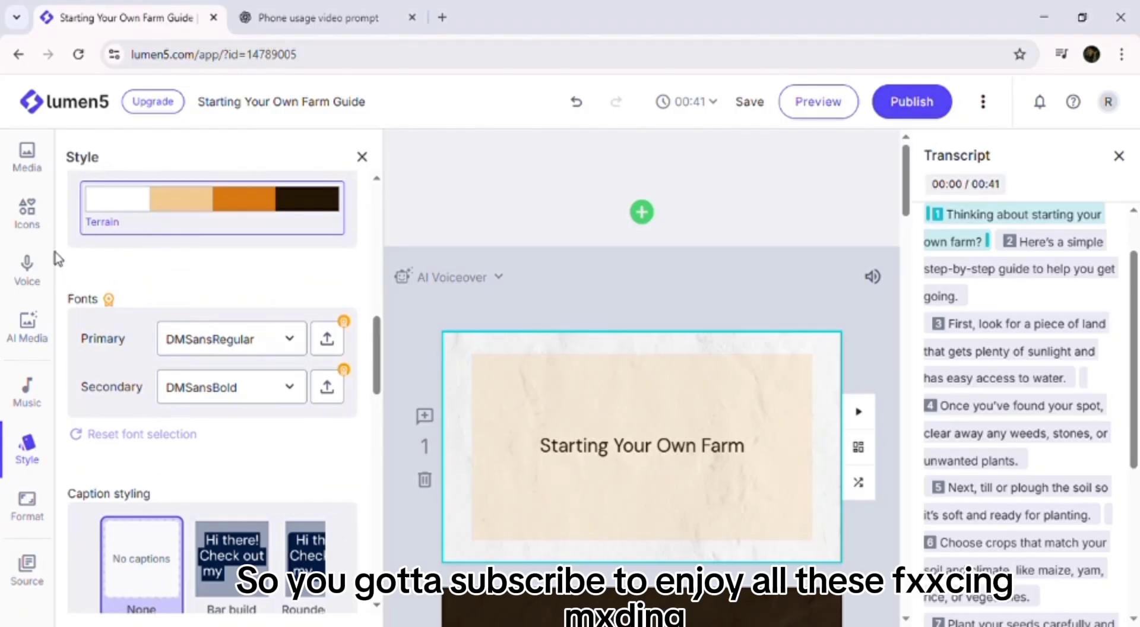
click(38, 226)
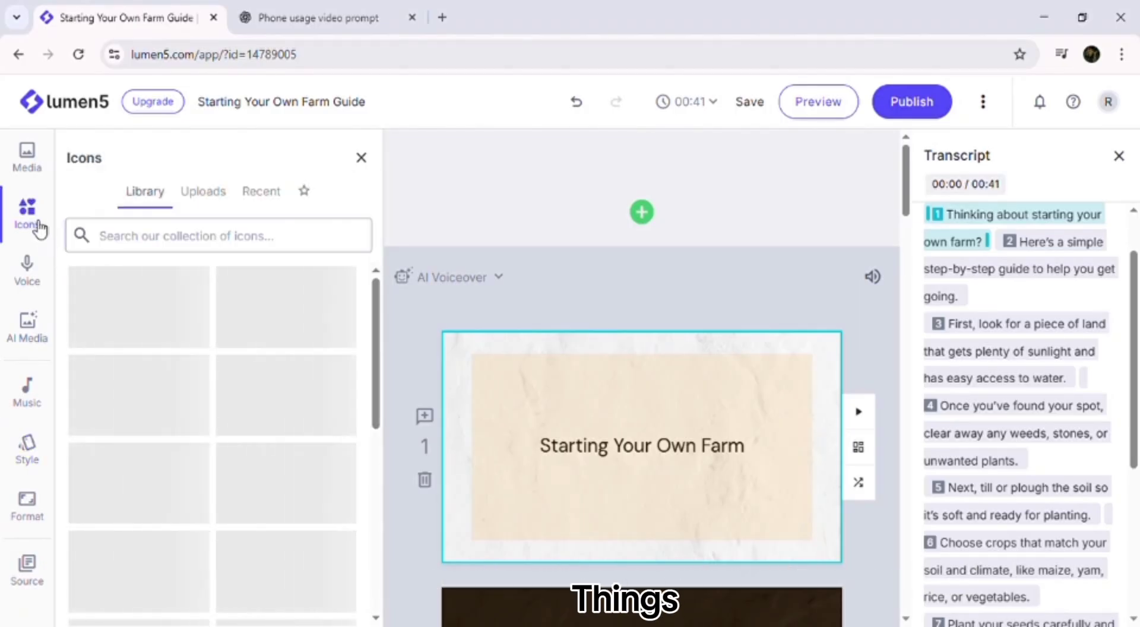
mouse_move(141, 357)
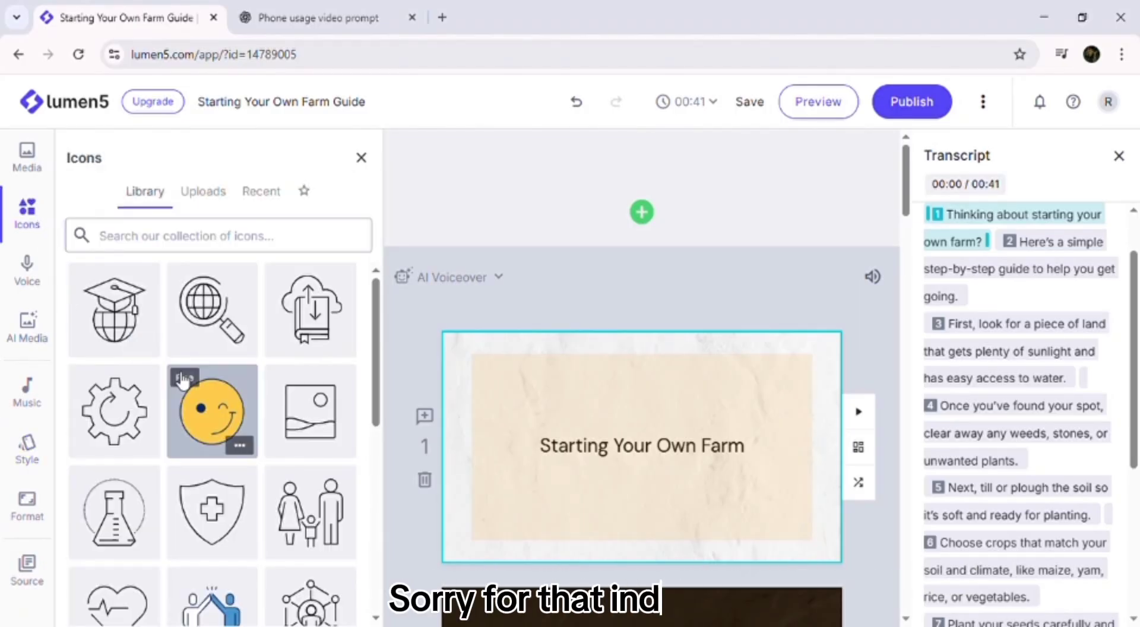
scroll(183, 380, down, 7)
scroll(183, 381, down, 2)
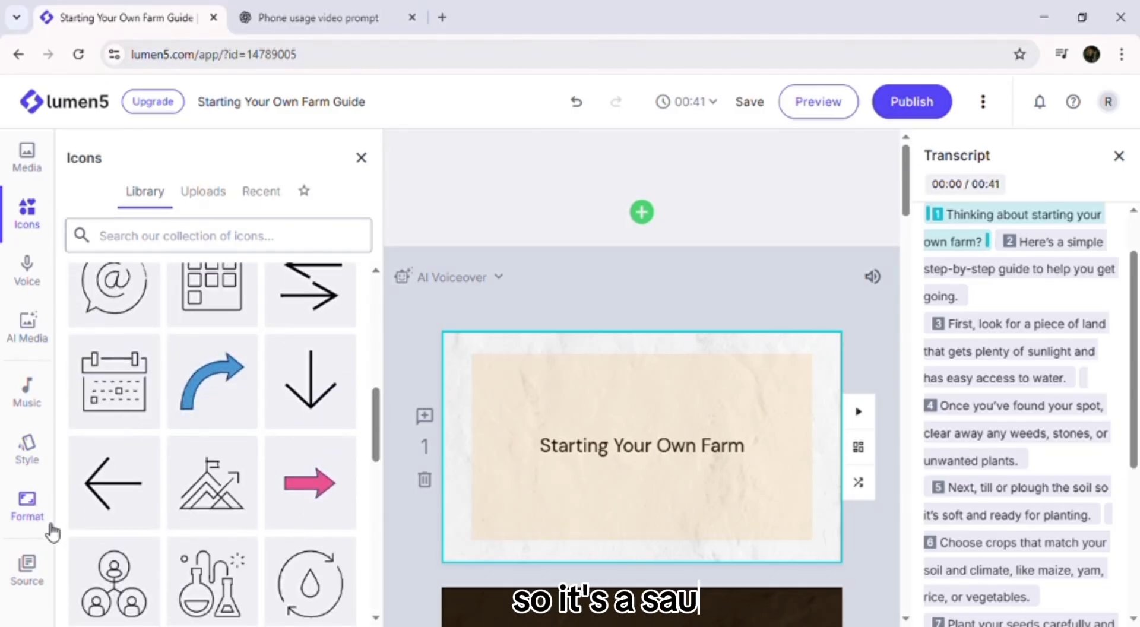
- Review the source text on how to start farming and browse the farming clips in the media library
click(29, 570)
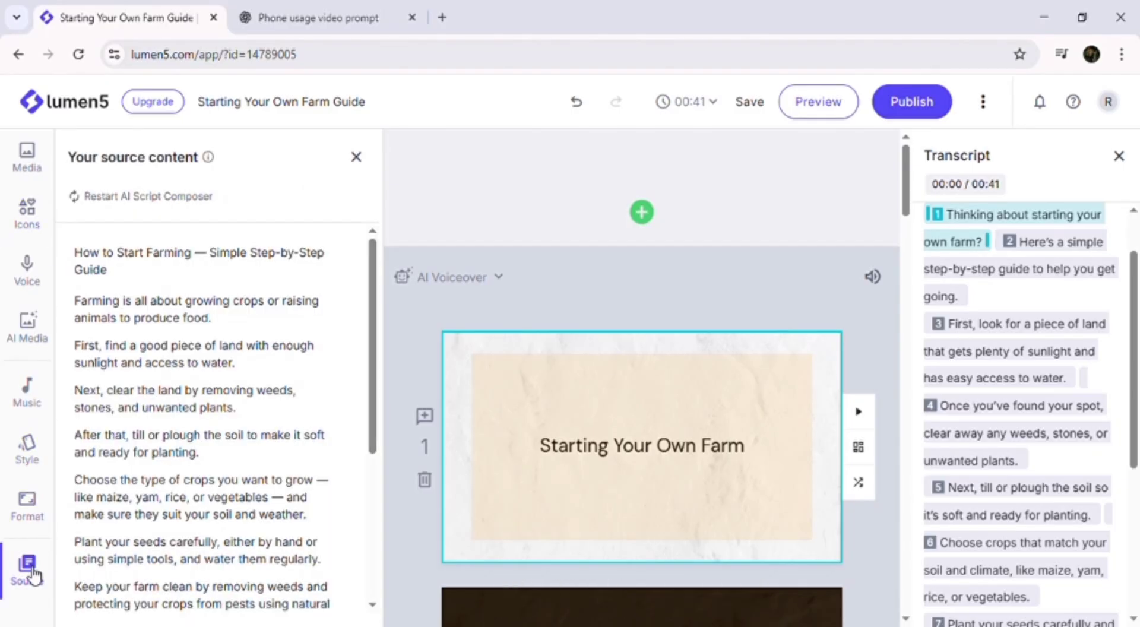
scroll(219, 544, down, 5)
scroll(219, 543, up, 5)
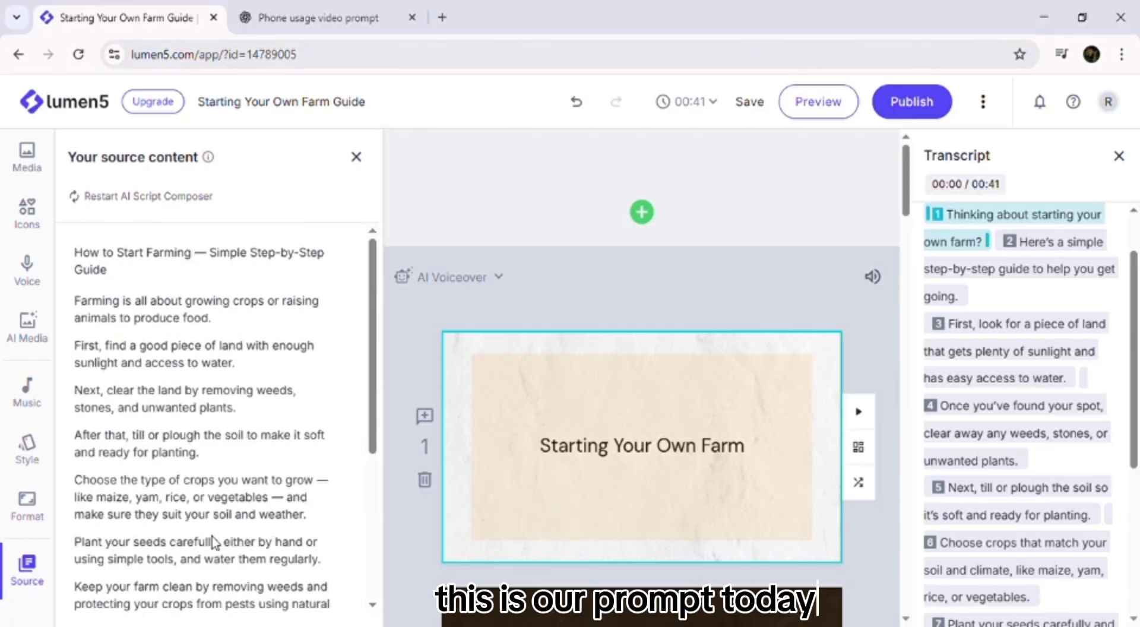
scroll(220, 543, down, 5)
scroll(220, 544, up, 5)
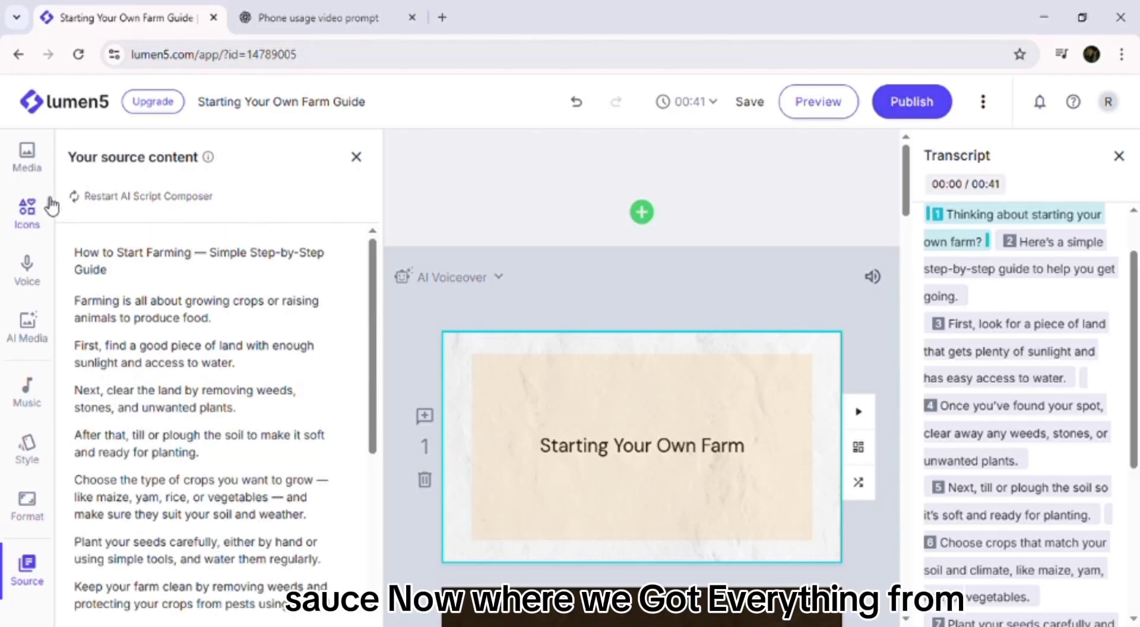
click(47, 161)
scroll(166, 374, down, 5)
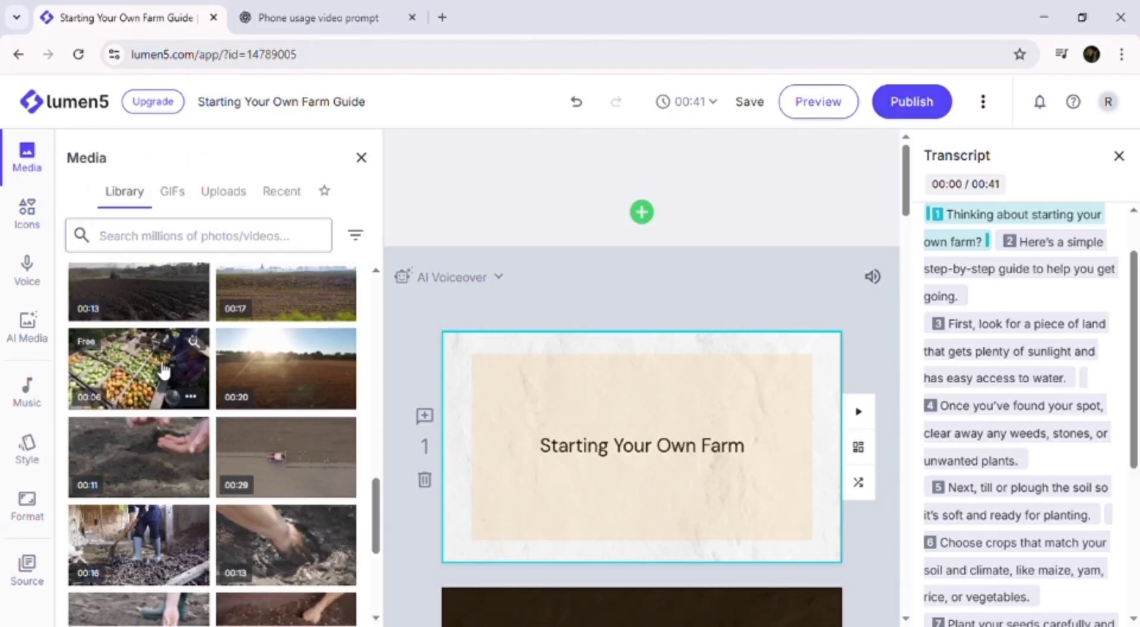
scroll(164, 369, down, 5)
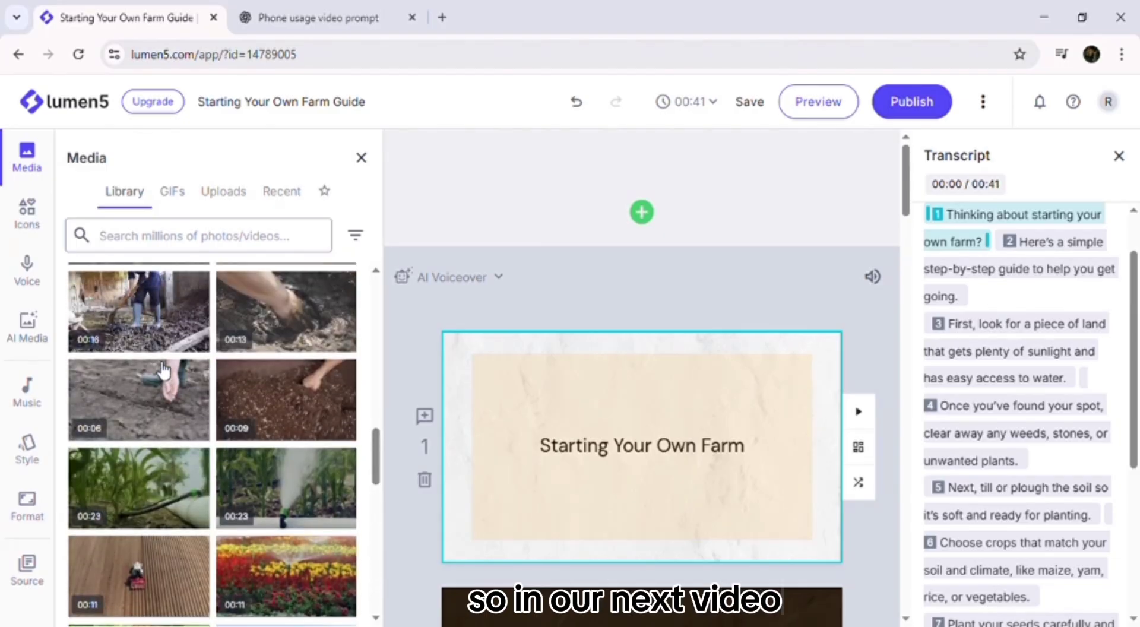